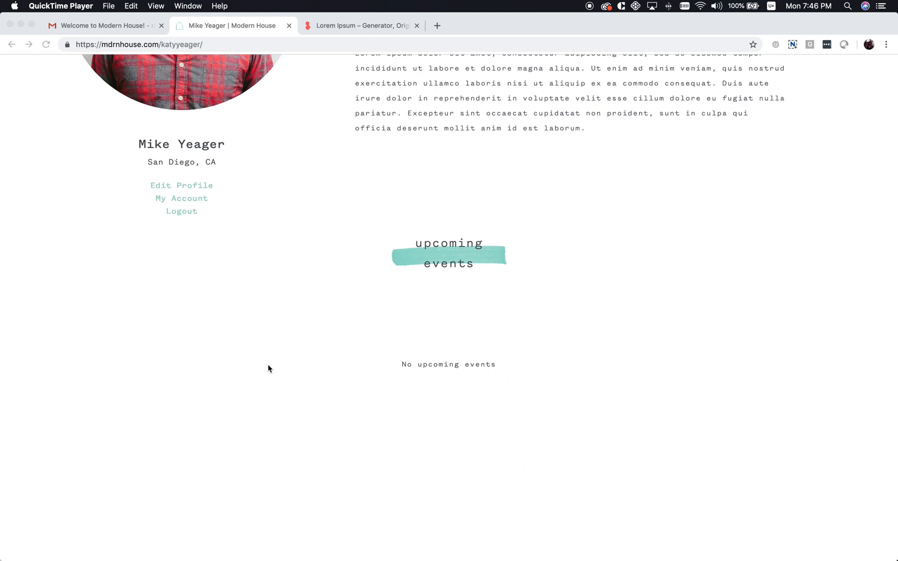
Open the Modern House member profile for editing
scroll(376, 334, up, 3)
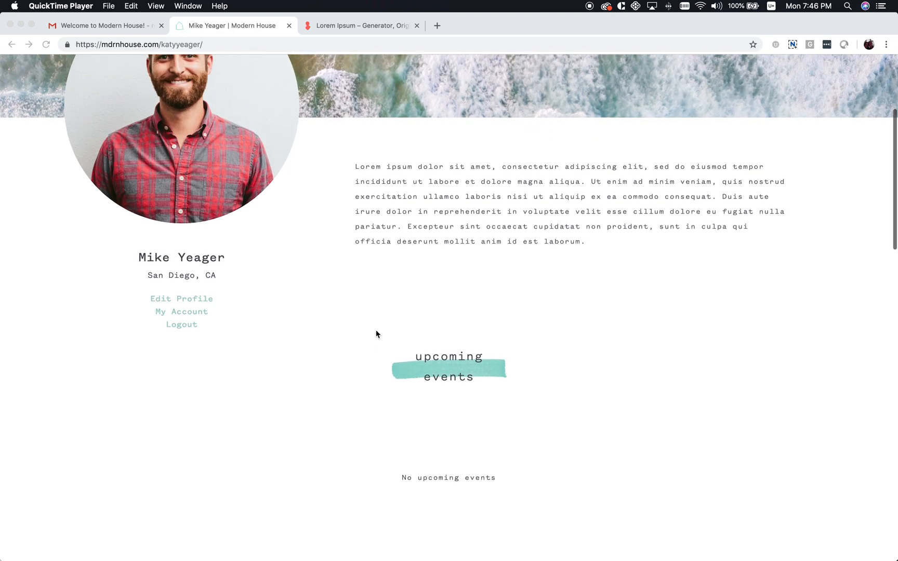
scroll(343, 348, up, 2)
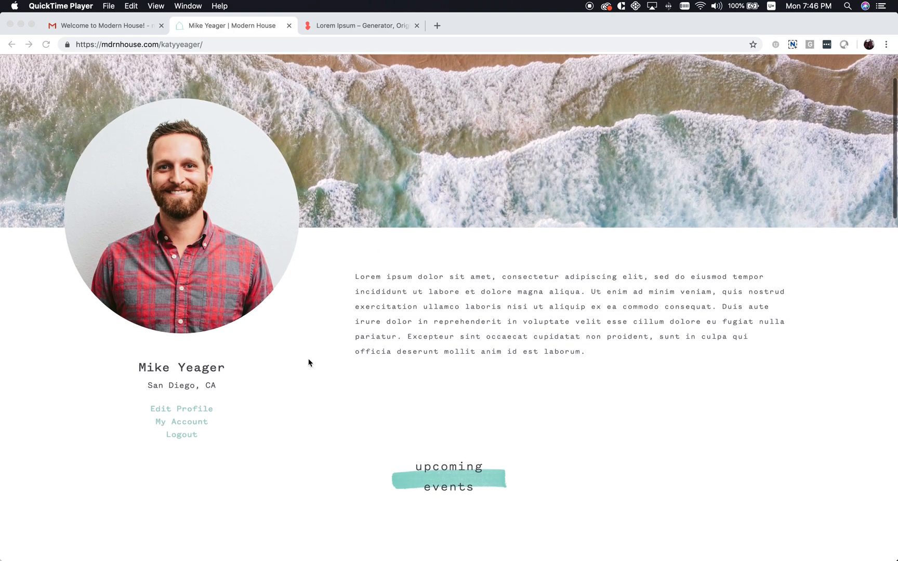
click(187, 413)
click(187, 413)
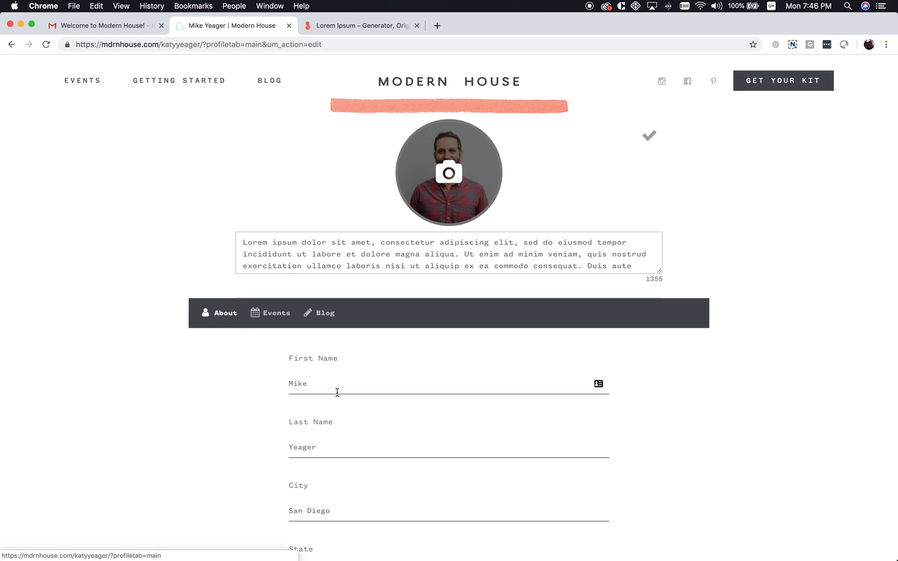
Scroll through the profile form and switch to the Events section
scroll(341, 404, down, 3)
scroll(341, 404, up, 2)
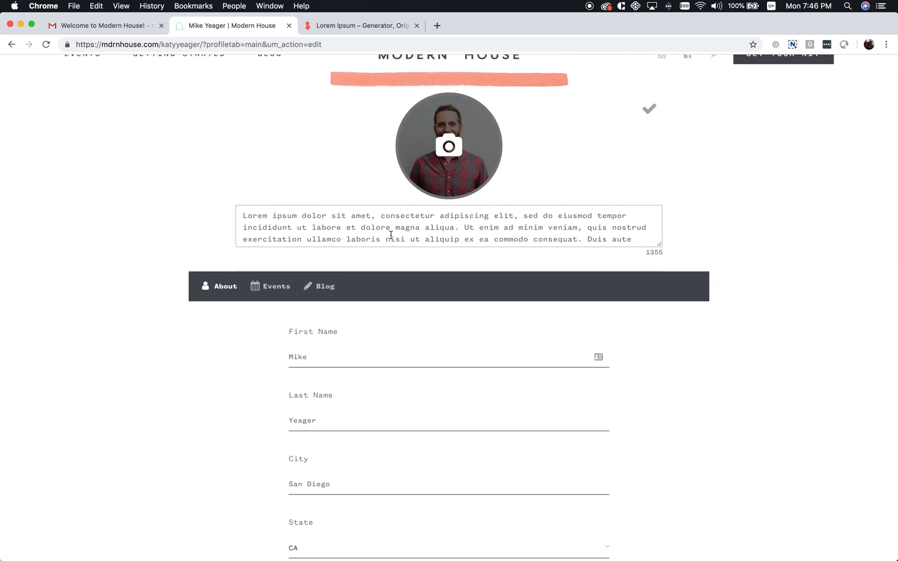
scroll(358, 318, down, 5)
scroll(357, 318, down, 5)
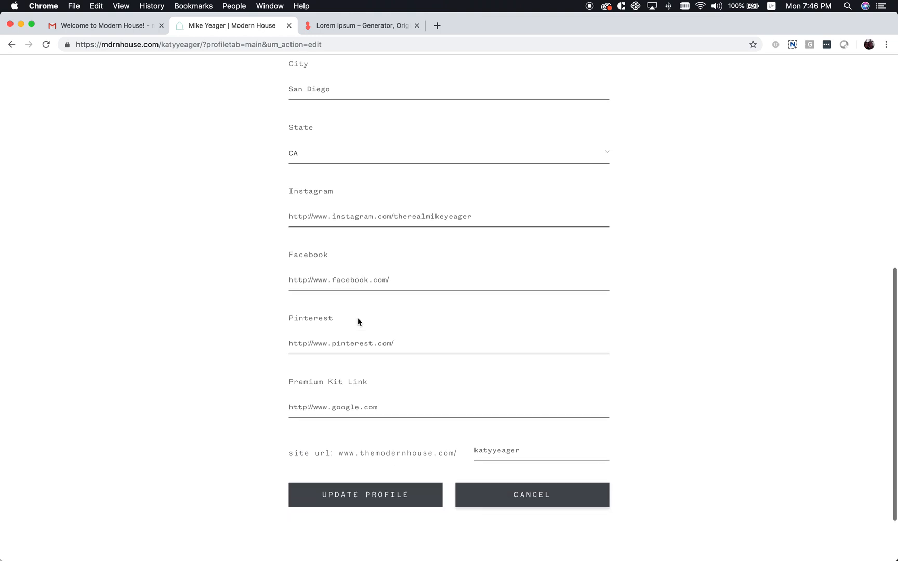
scroll(358, 318, up, 15)
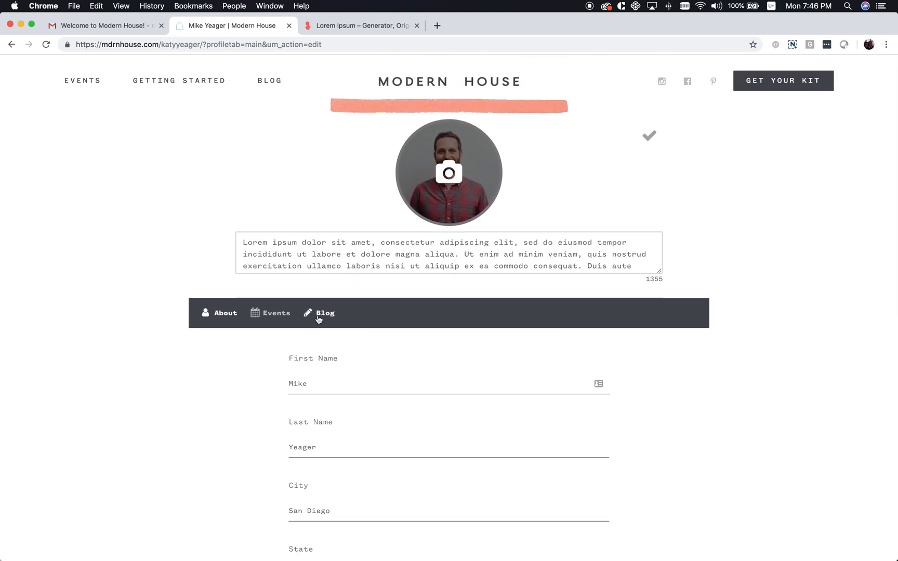
click(271, 316)
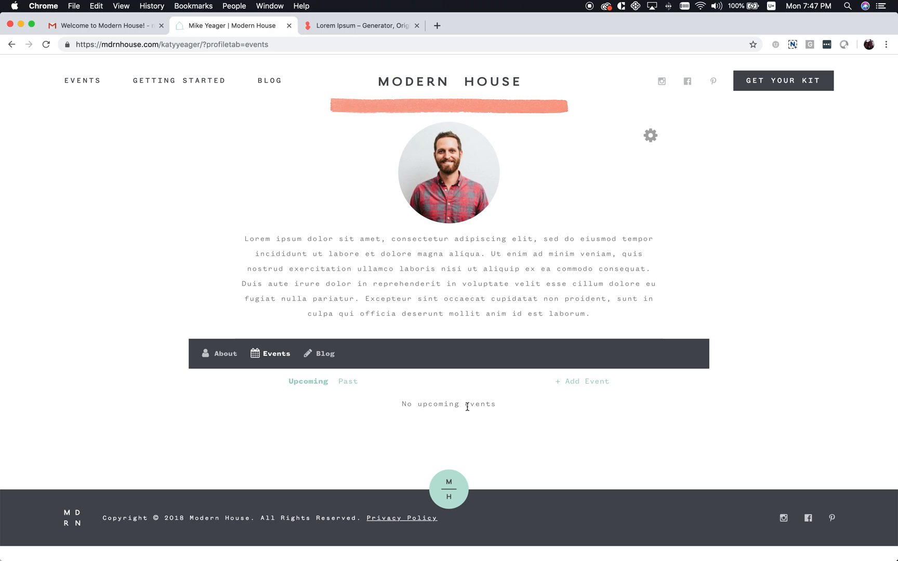
Start a new event and enter the title 'Mike's Oily Nigh'
click(582, 385)
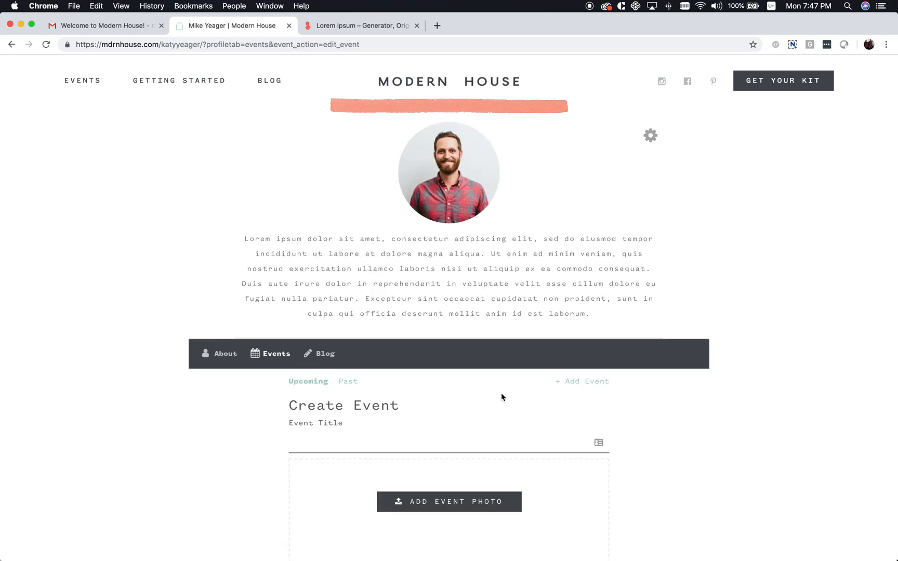
click(312, 438)
text(Mike's Oily Night)
Bring up the event photo file chooser and begin a file search
scroll(504, 423, down, 5)
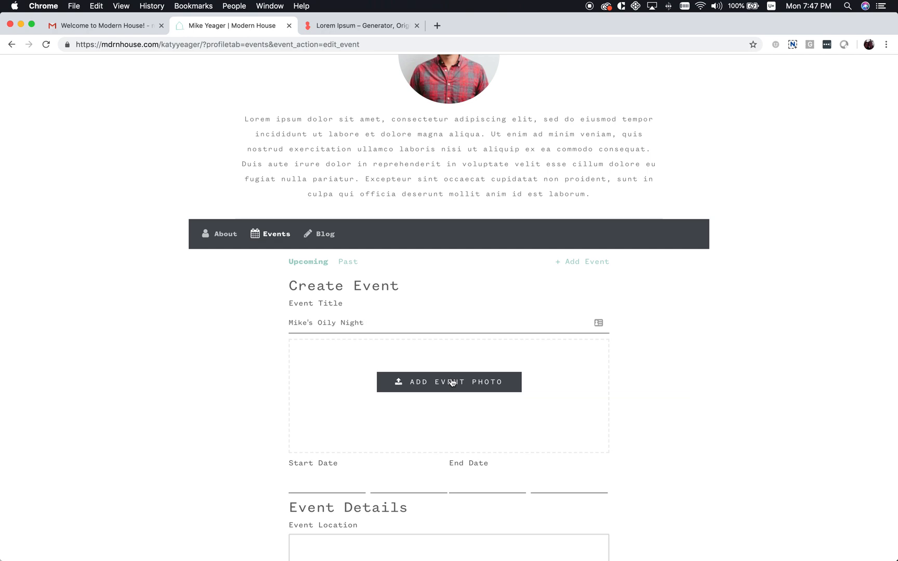
click(452, 383)
click(780, 65)
Search 'unsplash .jpg' and attach the solar-panel photo as the event picture
text(unsplash)
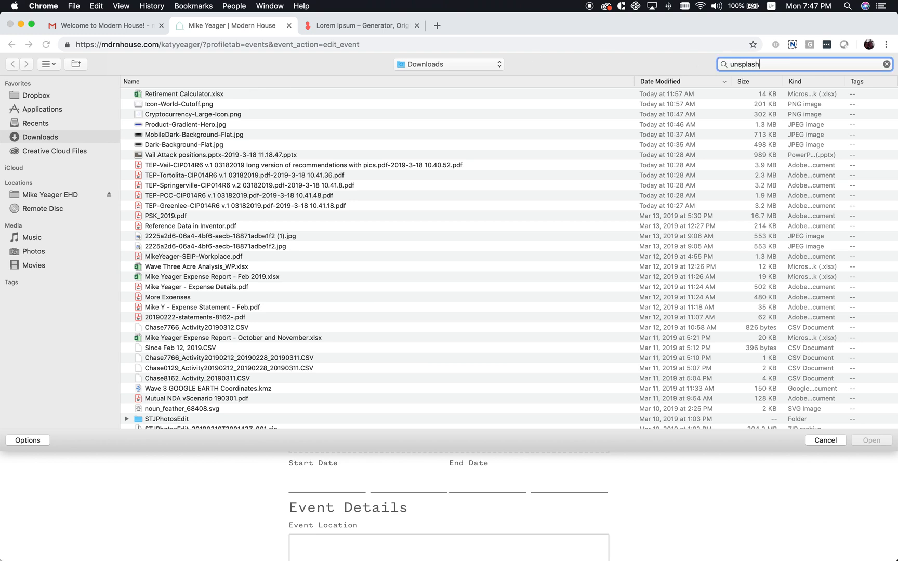
text( .jpg)
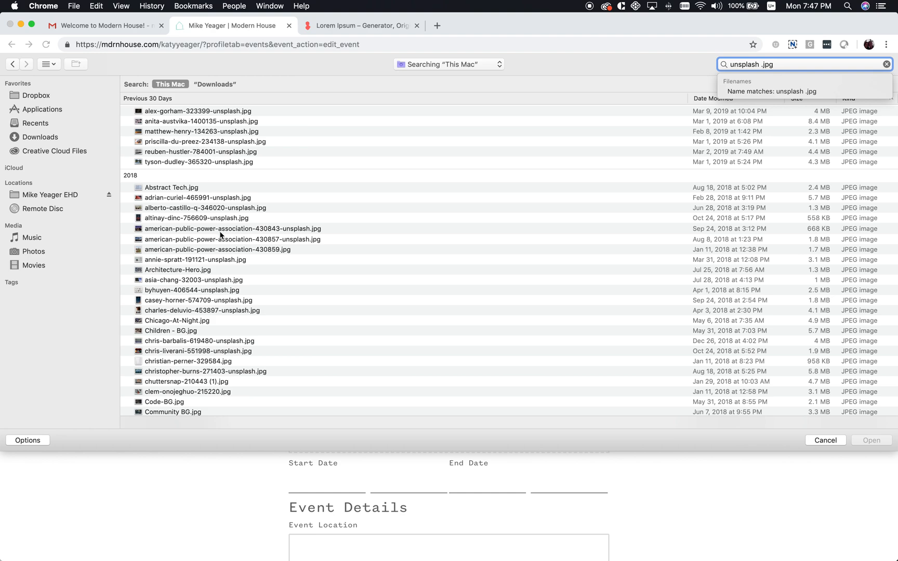
click(197, 218)
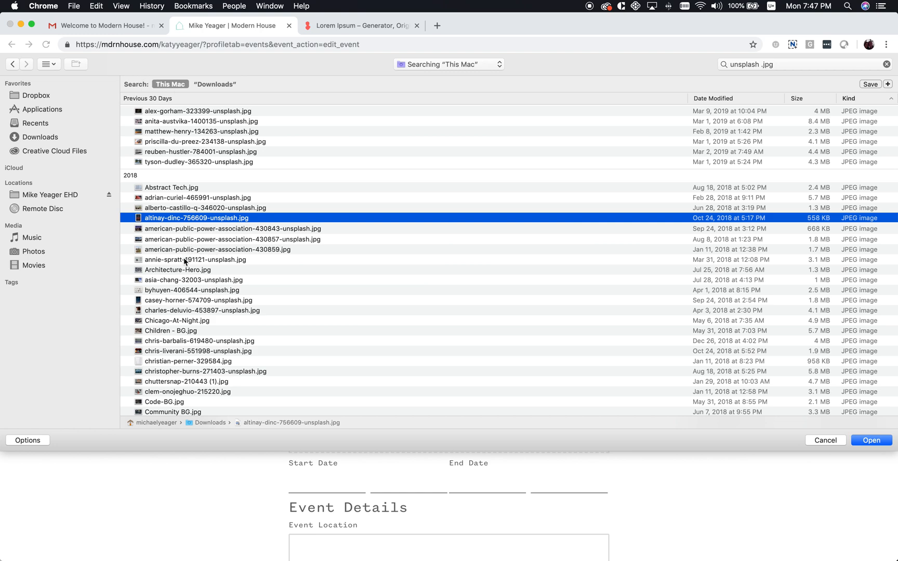
click(185, 270)
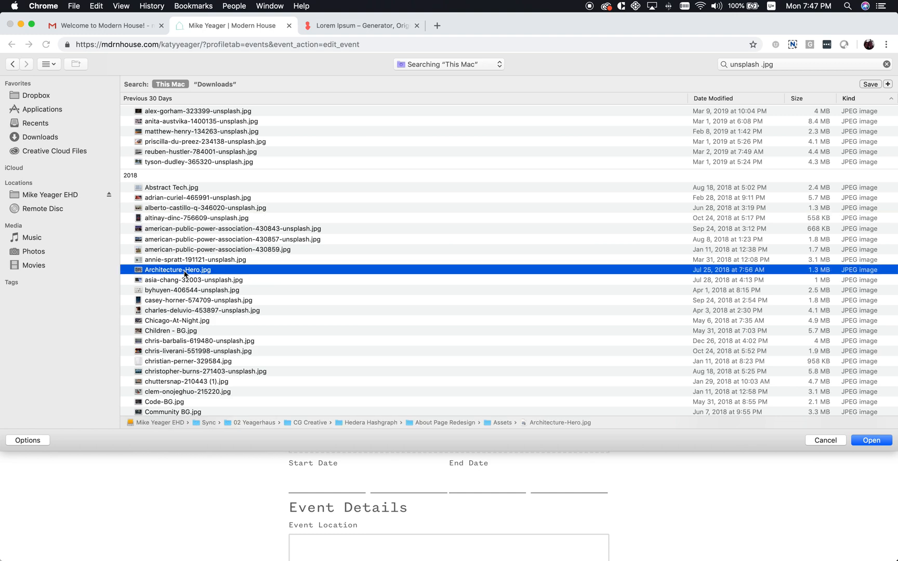
click(184, 281)
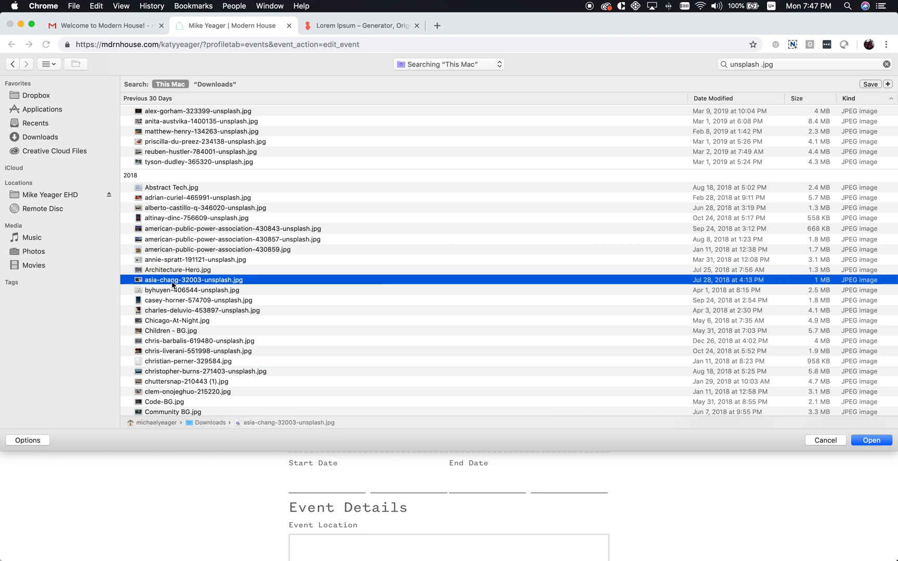
double_click(173, 285)
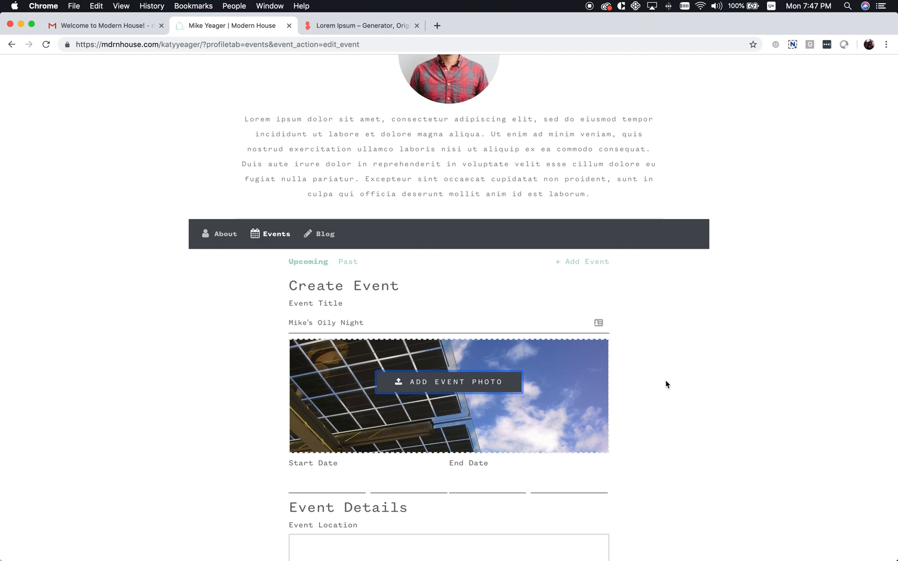
Set the event start to April 4, 2019 at 2:00:00 AM
scroll(662, 379, down, 2)
click(321, 377)
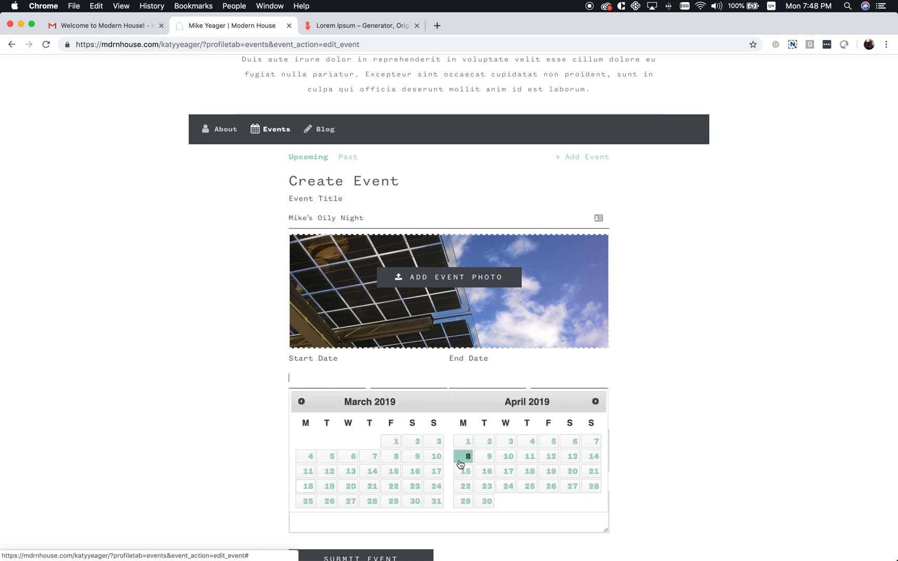
click(532, 441)
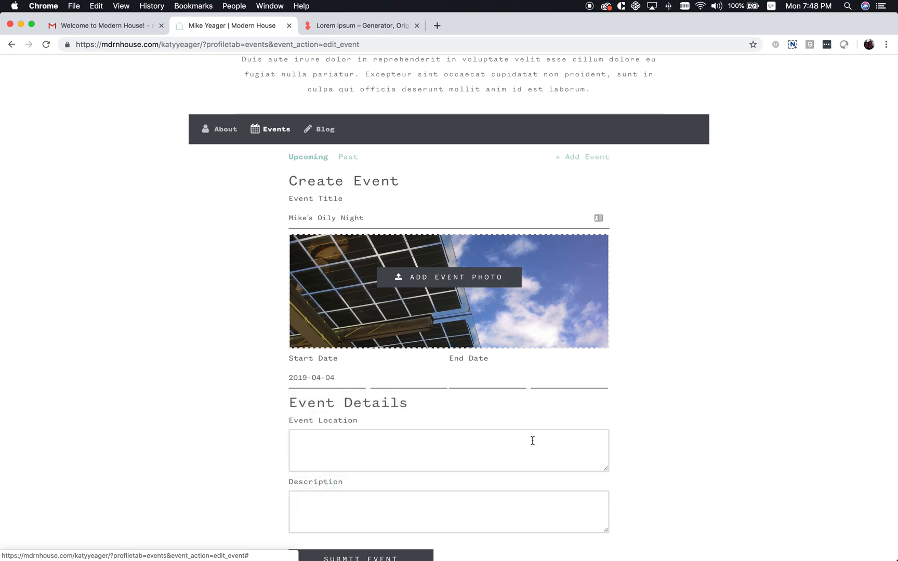
click(398, 379)
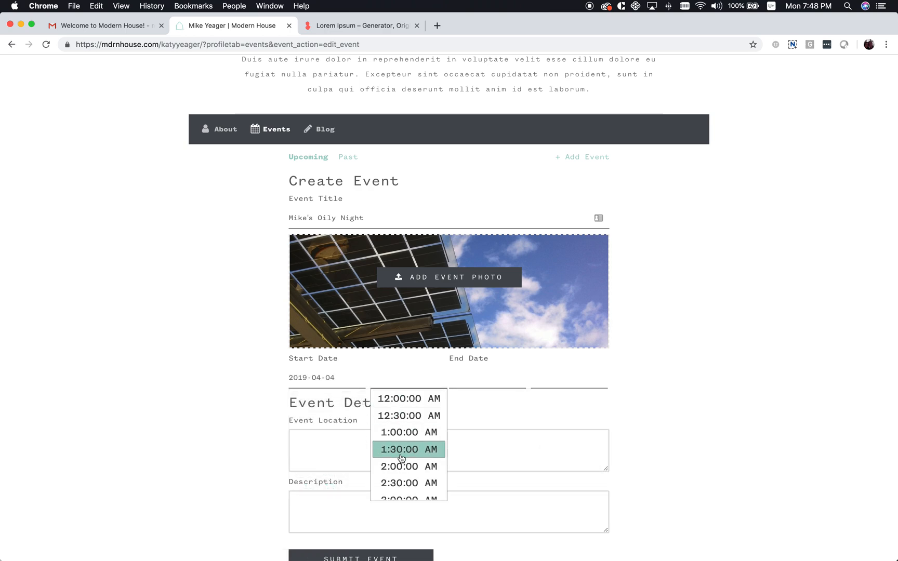
scroll(400, 457, down, 3)
scroll(408, 442, down, 1)
scroll(405, 439, up, 3)
click(401, 431)
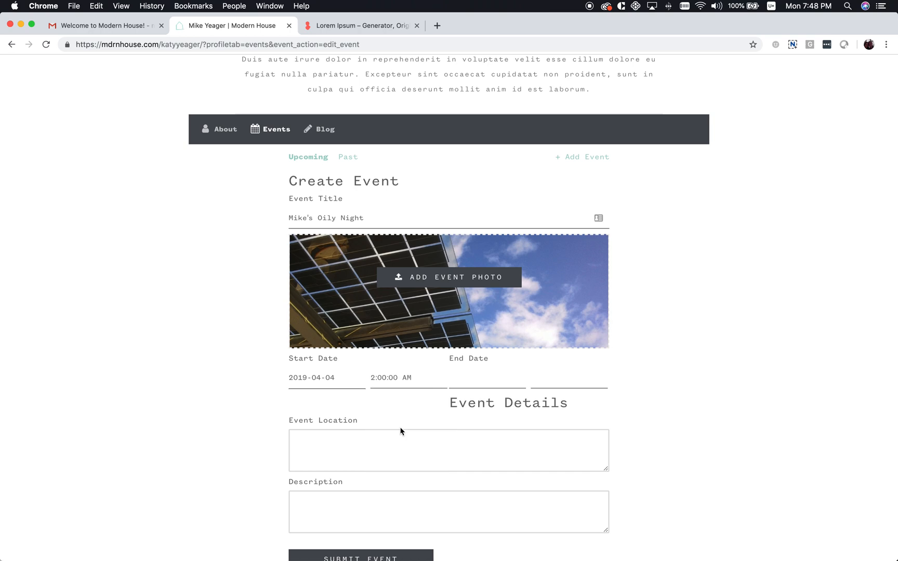
Set the event end to April 4, 2019 at 4:00:00 AM
click(470, 382)
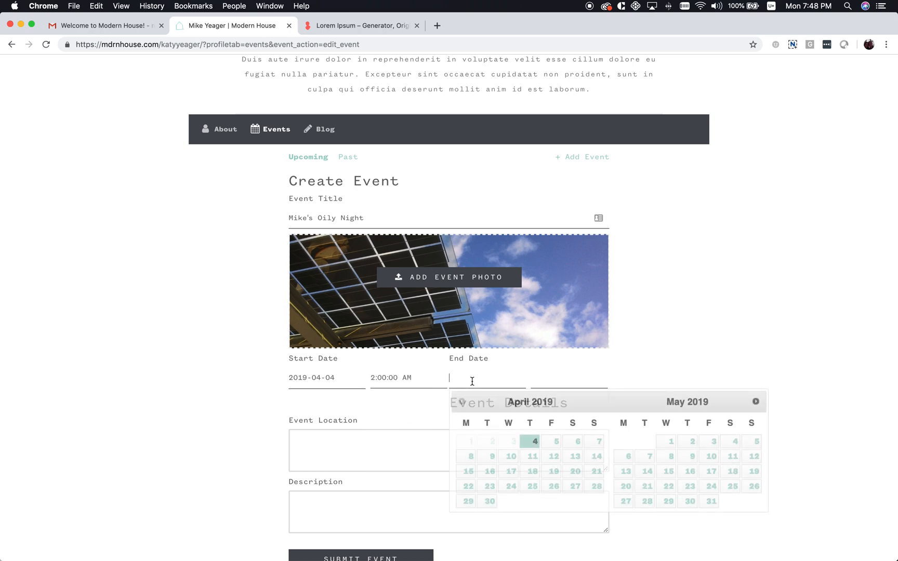
click(529, 441)
click(551, 378)
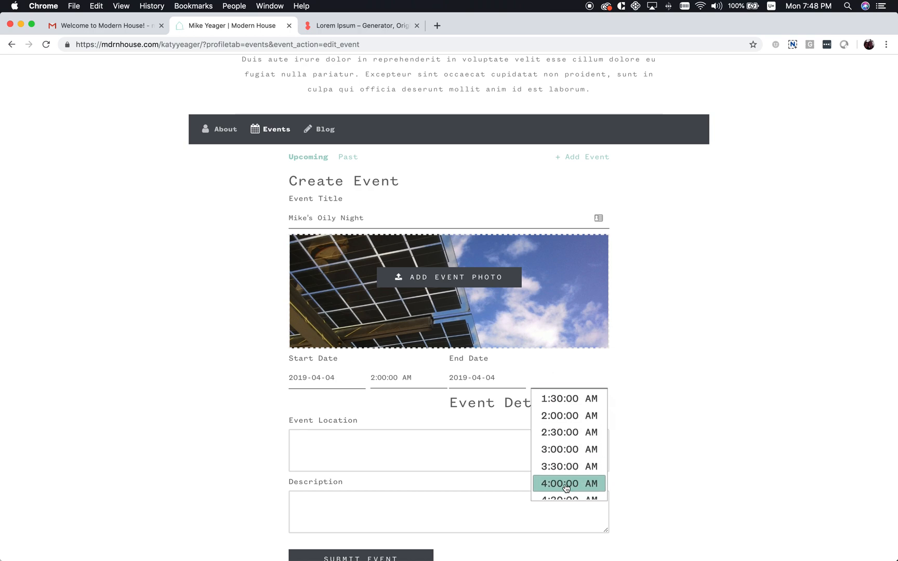
click(552, 484)
Enter the venue's street address as the event location
click(348, 435)
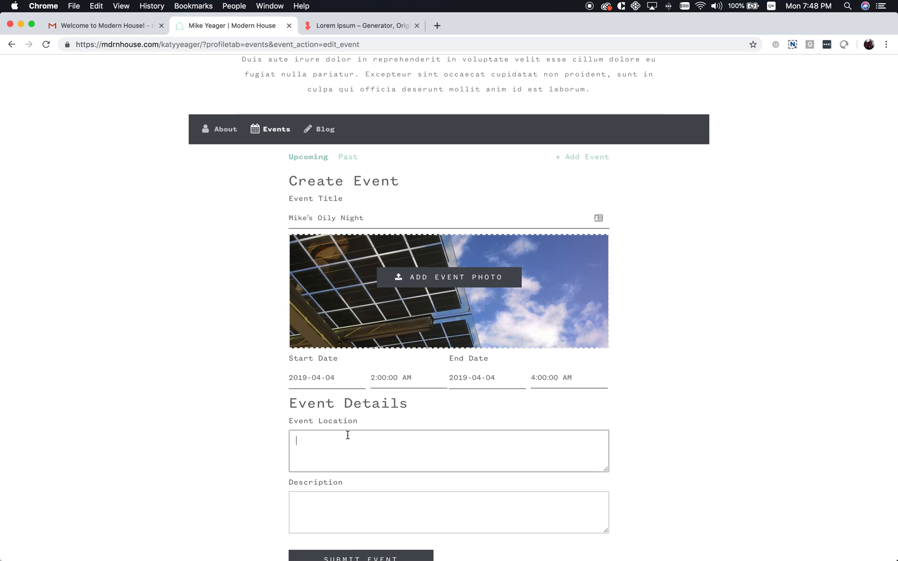
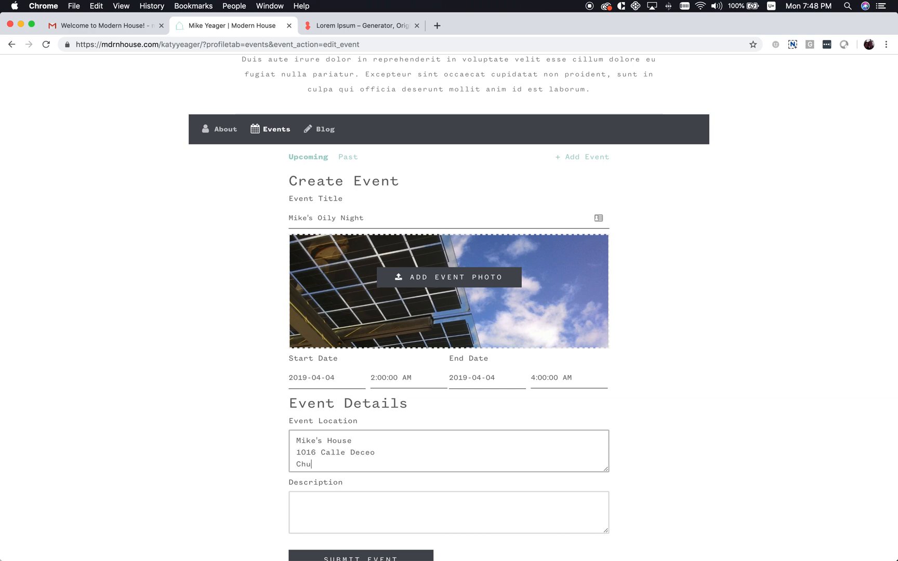
click(332, 513)
Generate fresh placeholder paragraphs on loremipsum.io
click(353, 27)
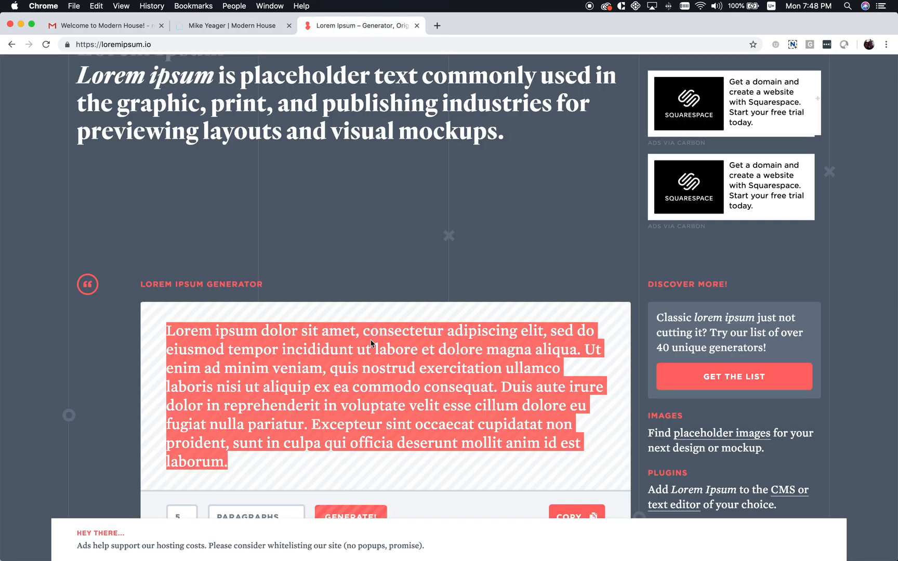
scroll(371, 343, down, 3)
click(328, 440)
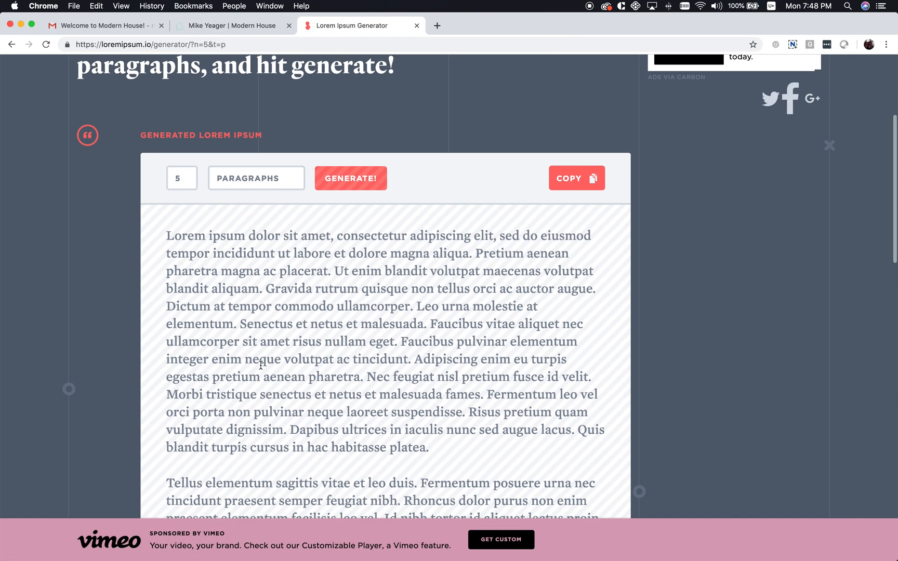
Copy the passage from 'Fermentum' to 'leo vel.' and return to the event form
scroll(417, 366, down, 5)
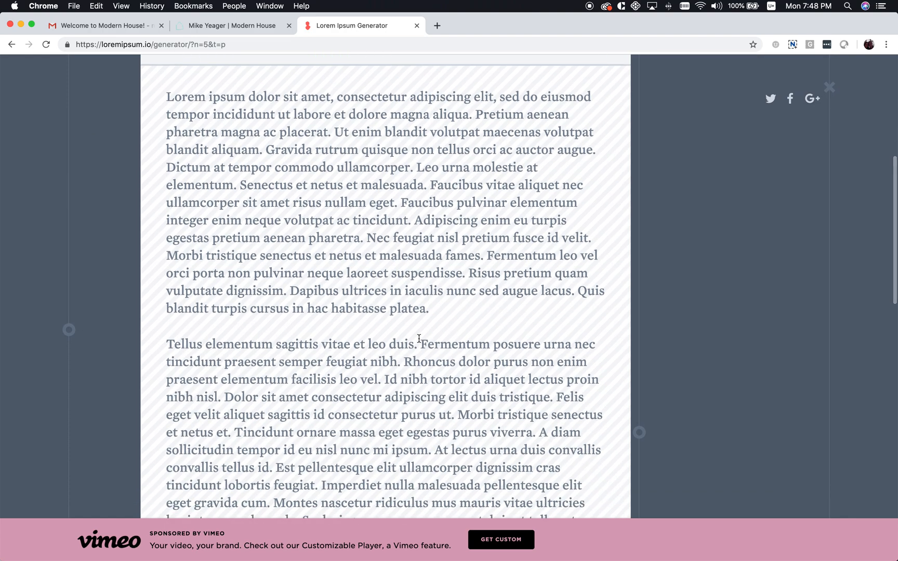
drag(424, 343, 380, 380)
key(super+c)
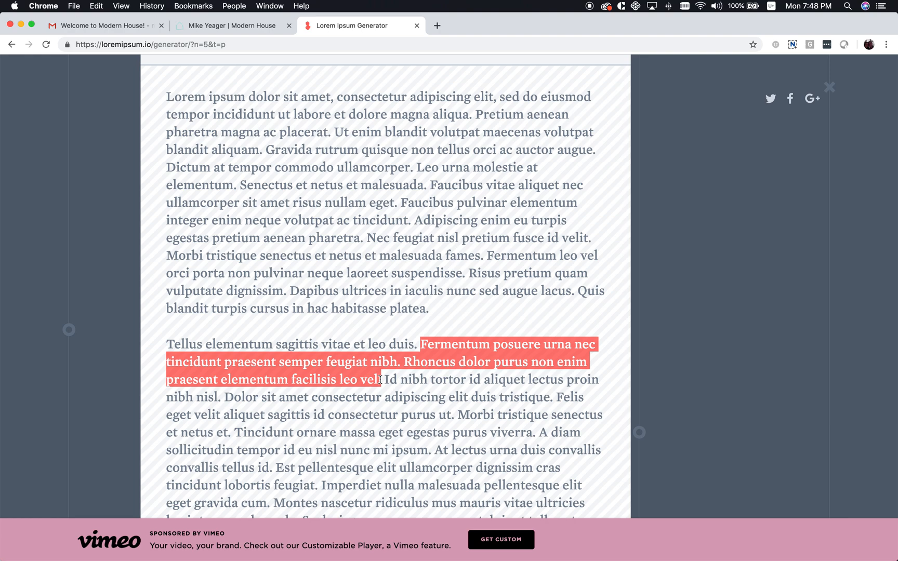
key(ctrl+shift+Tab)
click(375, 512)
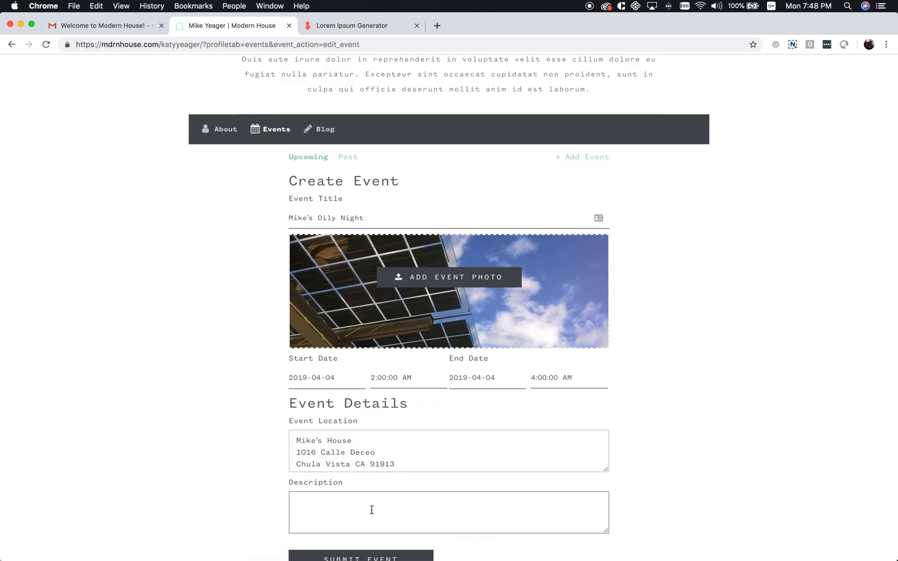
Paste the Fermentum passage into the description and submit the event
key(super+v)
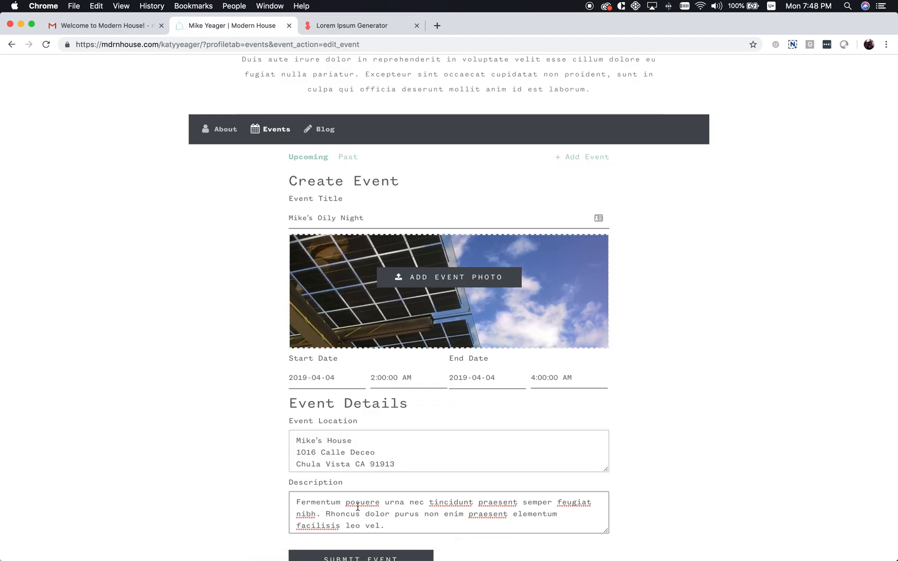
scroll(673, 446, down, 3)
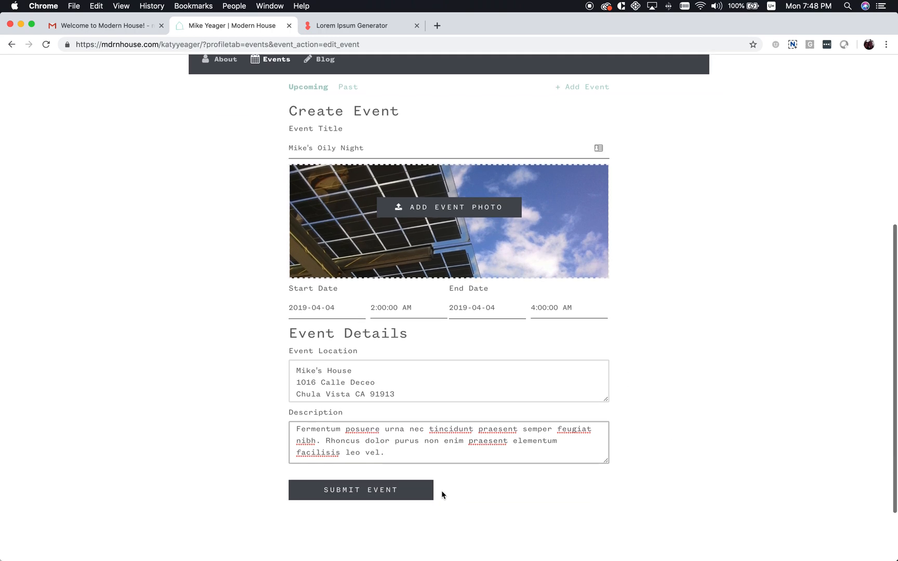
click(395, 498)
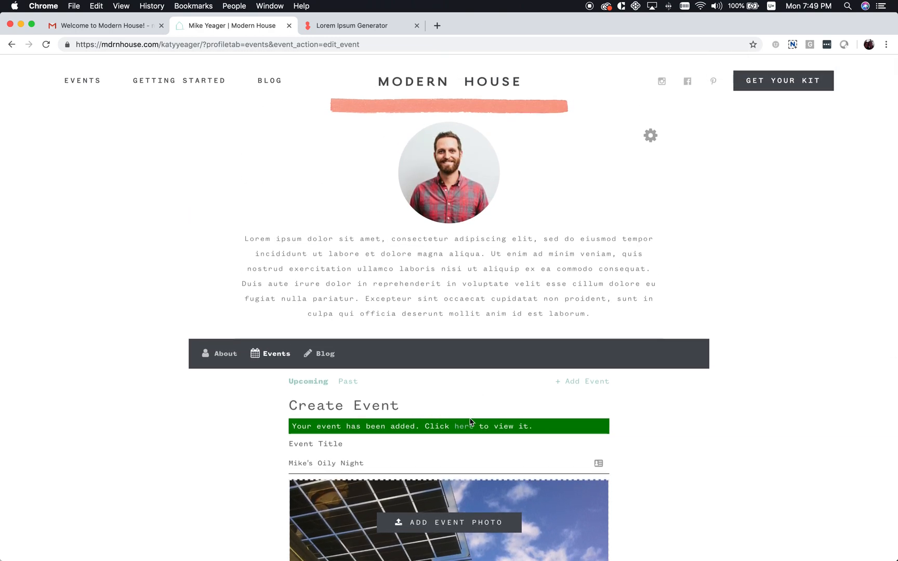
Confirm Mike's Oily Night appears under Upcoming, then begin a new blank event
click(466, 430)
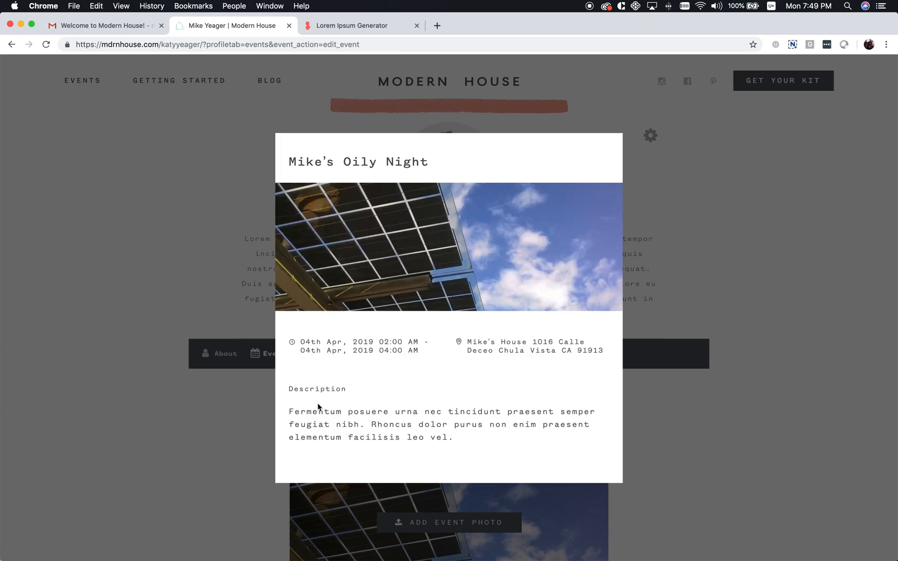
click(711, 181)
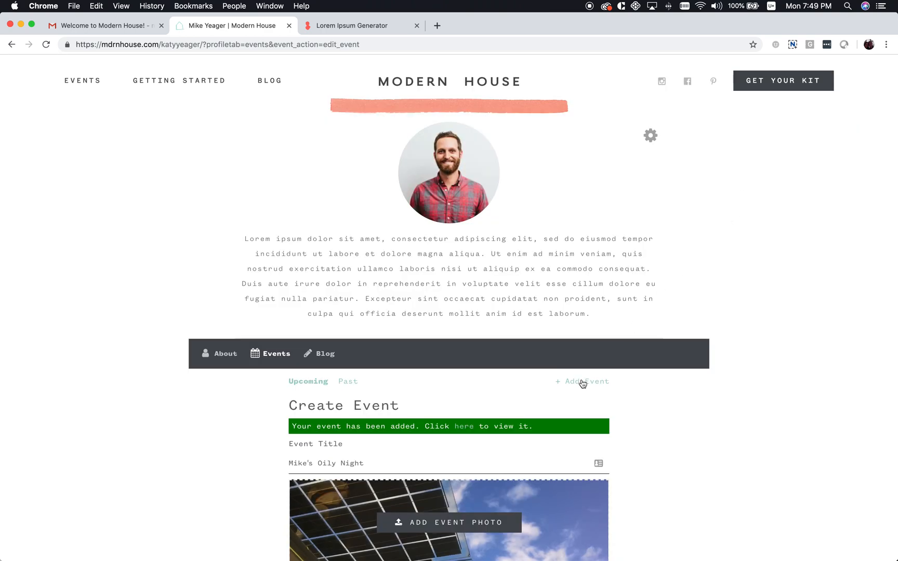
click(313, 383)
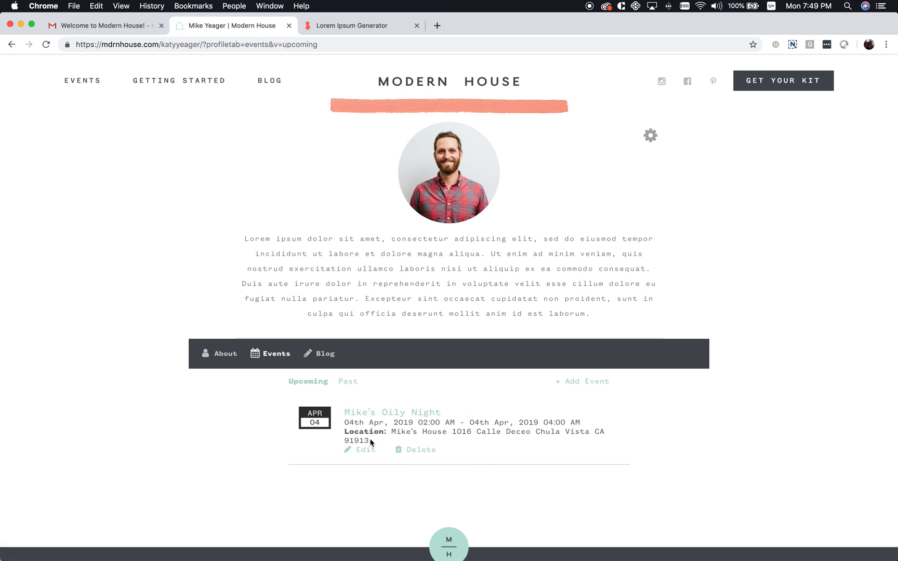
click(582, 382)
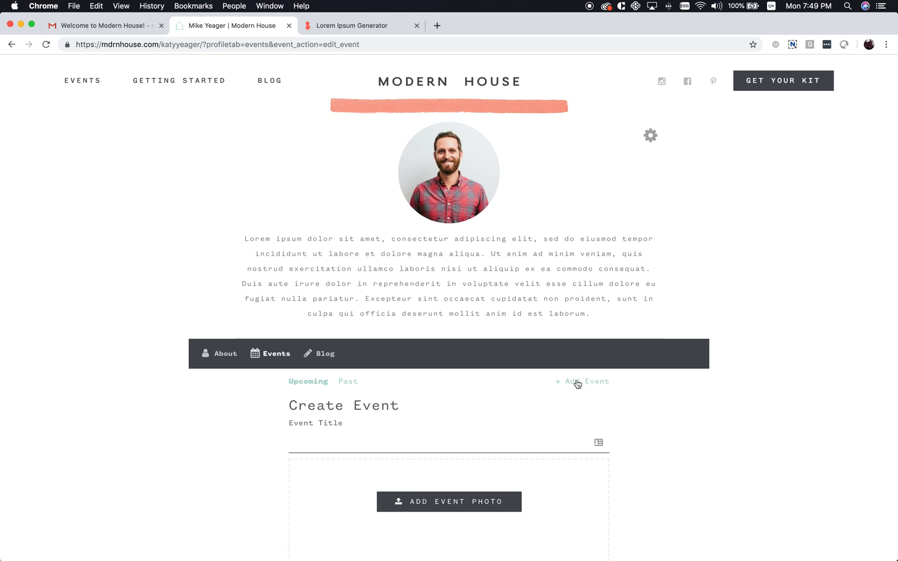
Title the second event 'Detox and Dream Workshop', correcting a typo
click(322, 440)
text(Dec a)
key(BackSpace)
key(BackSpace)
key(BackSpace)
text(tox and Dream Workshop)
Search for an event photo, then cancel without attaching one
click(437, 503)
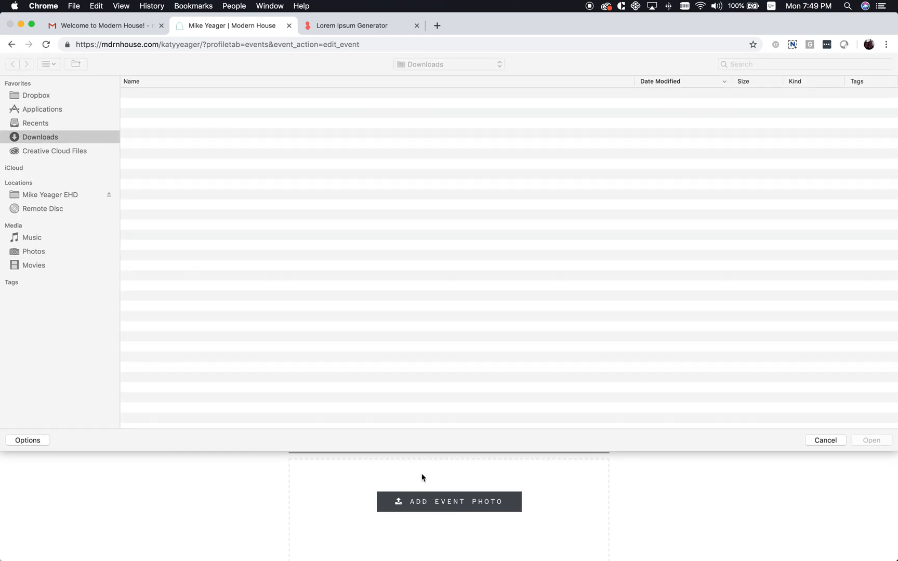
click(763, 60)
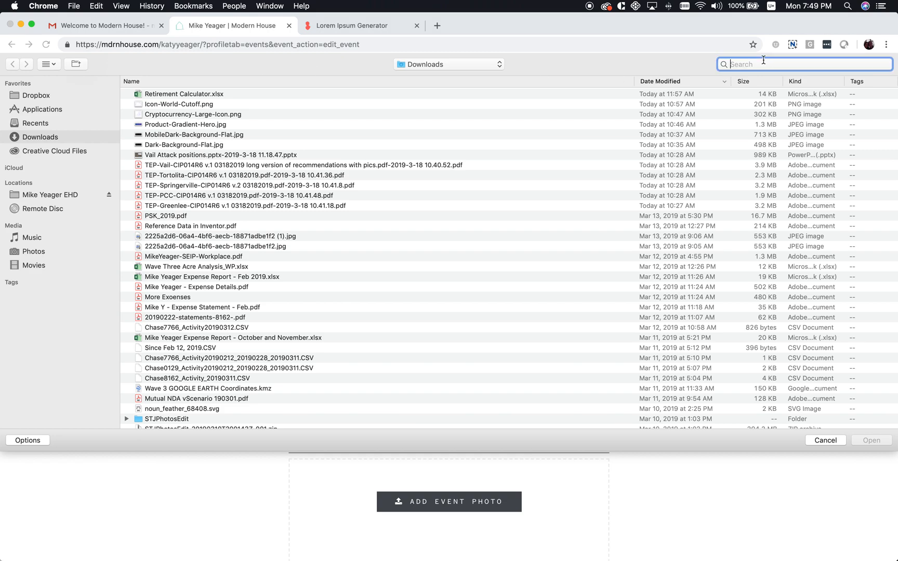
click(825, 440)
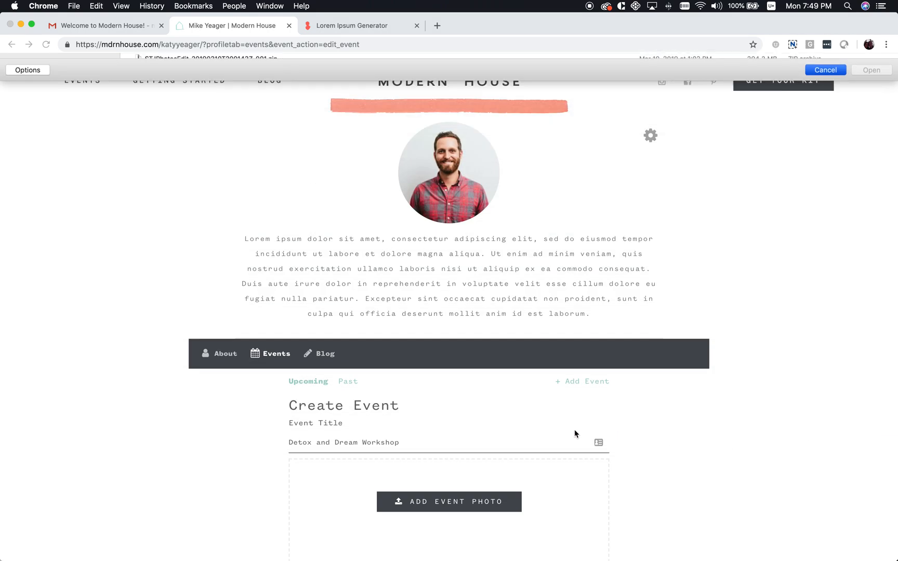
Set the event start time to 9:00 AM
scroll(357, 483, down, 5)
click(321, 358)
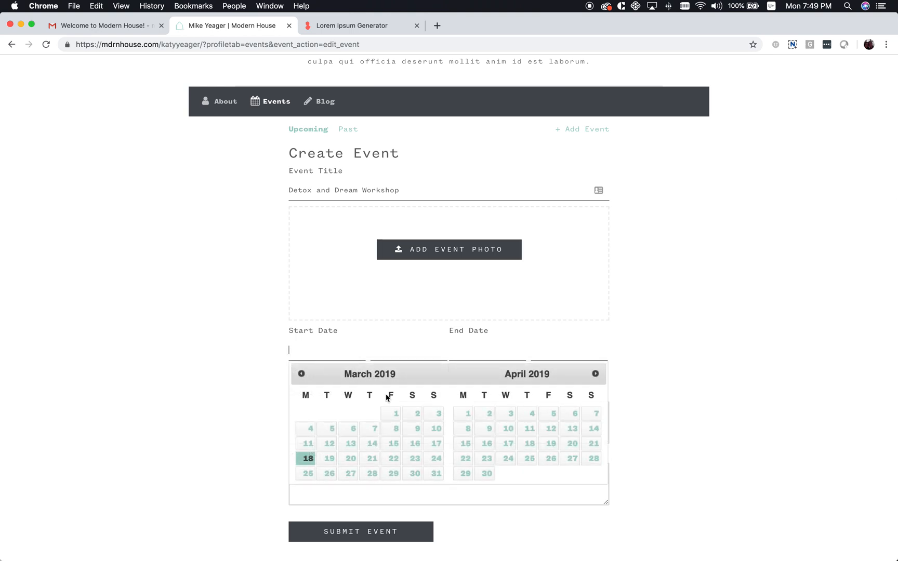
click(395, 348)
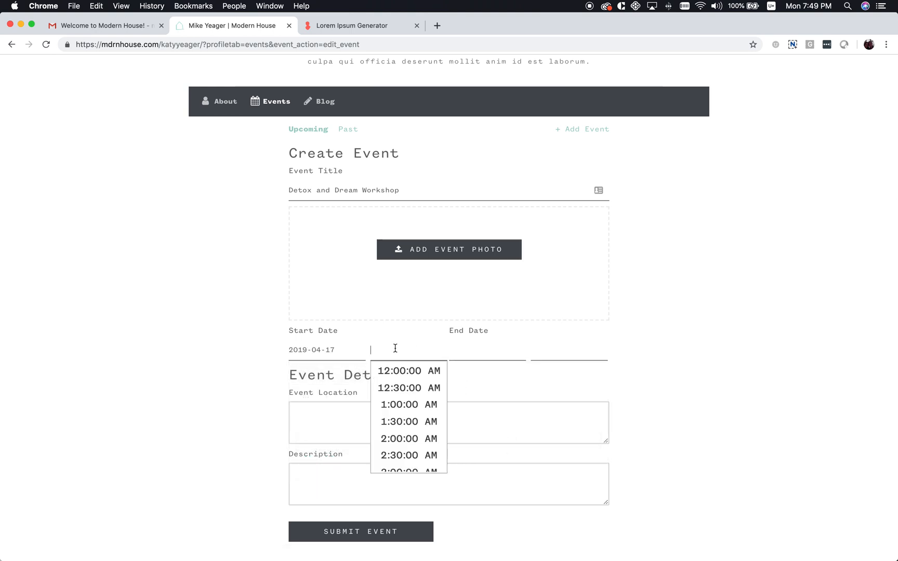
scroll(399, 407, down, 5)
scroll(410, 436, down, 5)
click(413, 438)
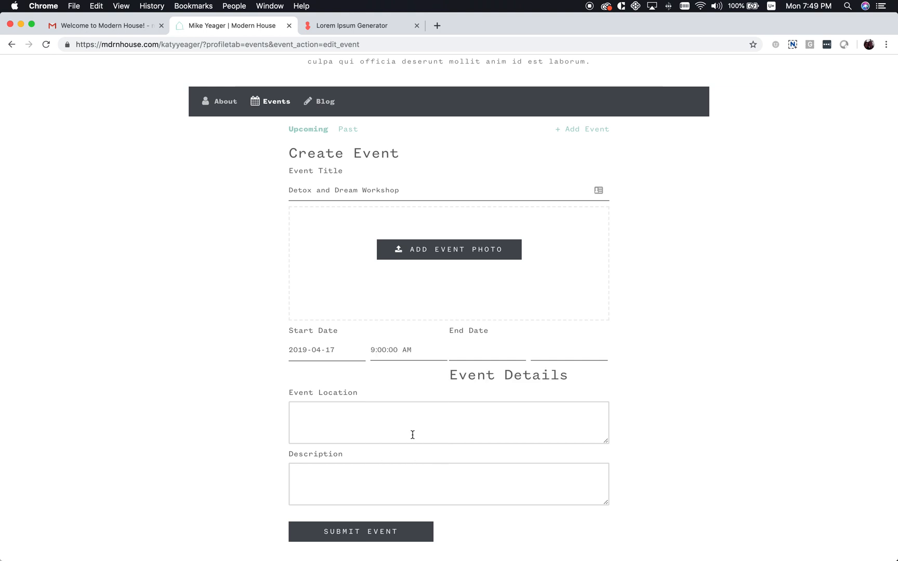
Set the event end to April 17, 2019 at 10:30 AM
click(466, 355)
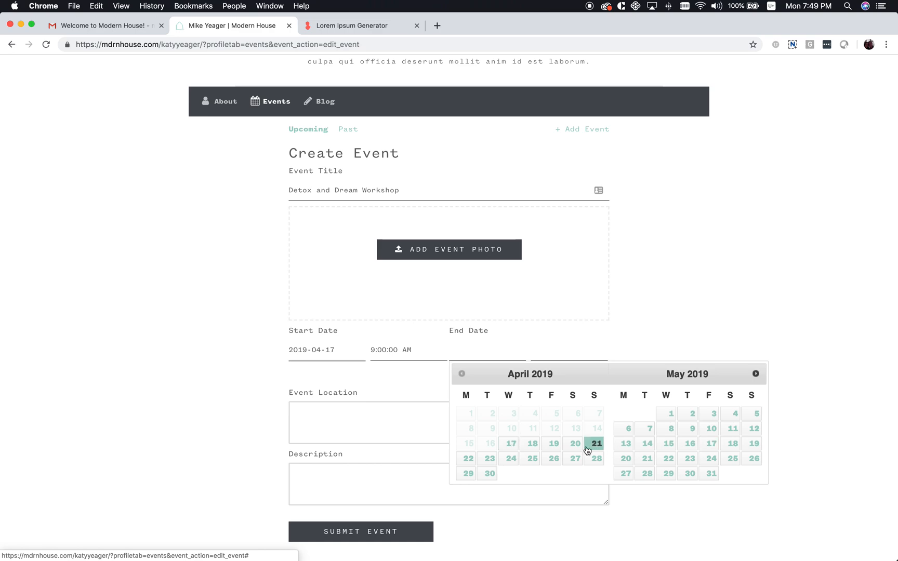
click(510, 444)
click(551, 349)
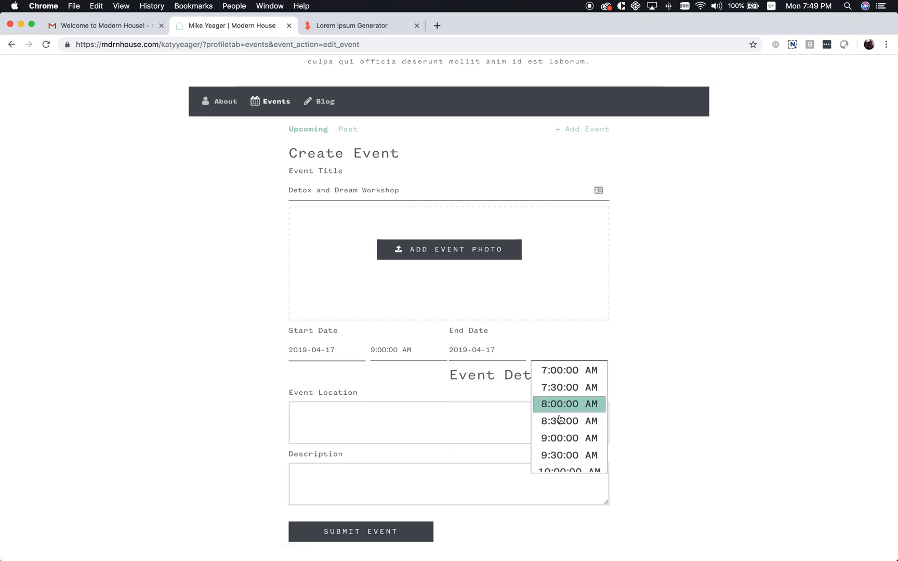
scroll(561, 410, down, 2)
click(563, 456)
Enter the venue name and street address on two lines as the location
click(319, 408)
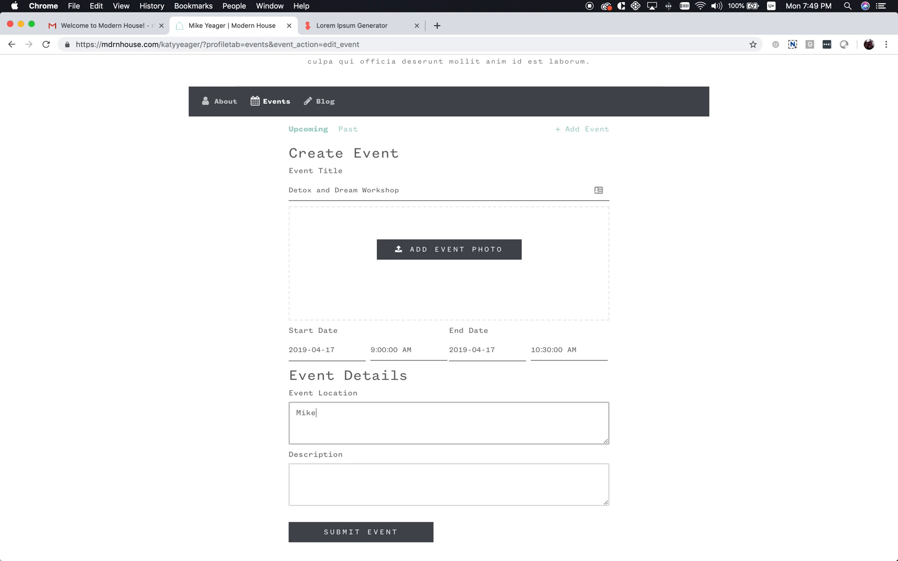
text(Mike's House)
key(Return)
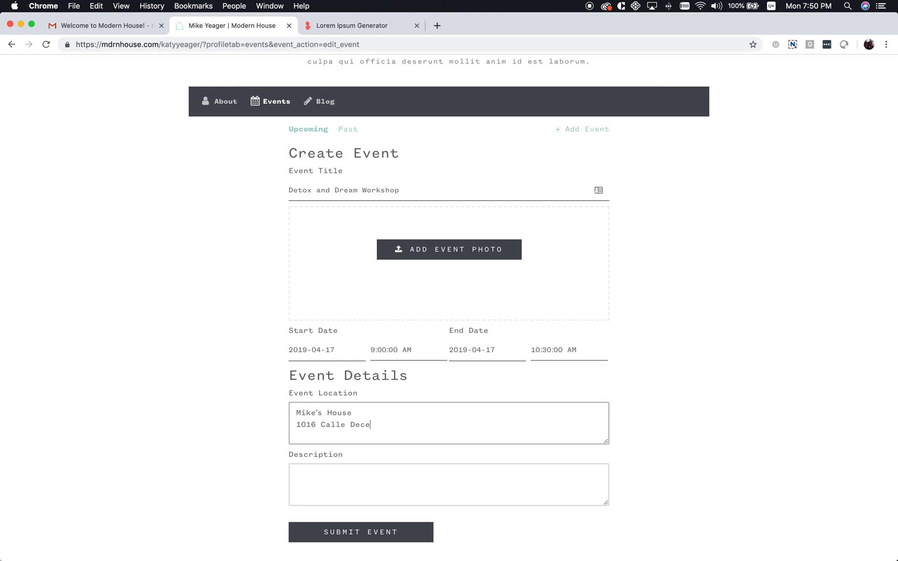
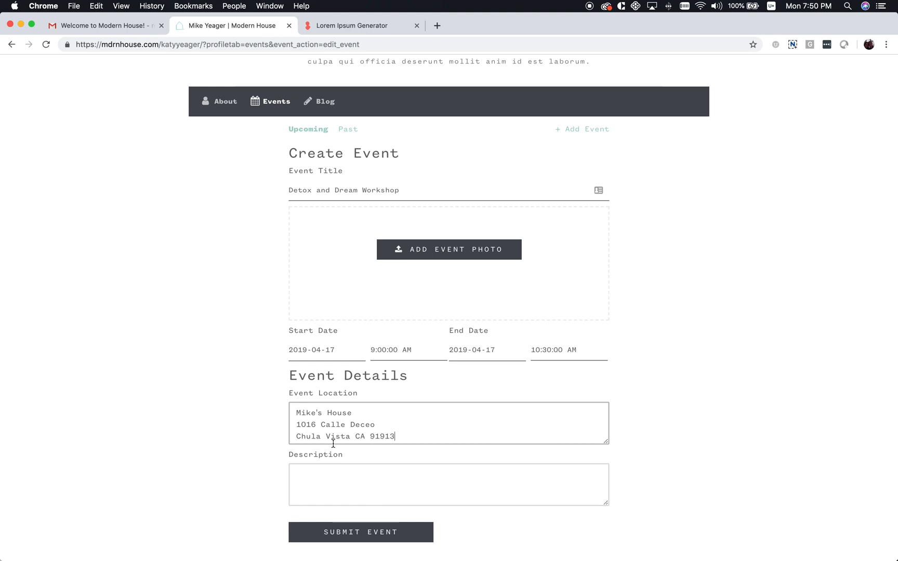
Paste the placeholder description, submit the workshop, check Upcoming, and begin a third event
click(341, 486)
text(Fermentum posuere urna nec tincidunt praesent semper feugiat nibh. Rhoncus dolor purus non enim praesent elementum facilisis leo vel.)
click(363, 533)
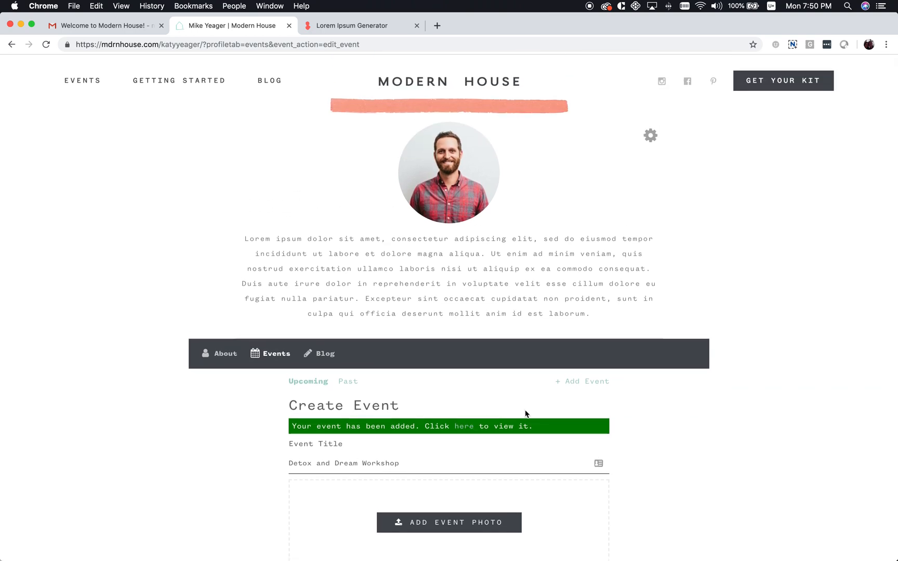
click(303, 383)
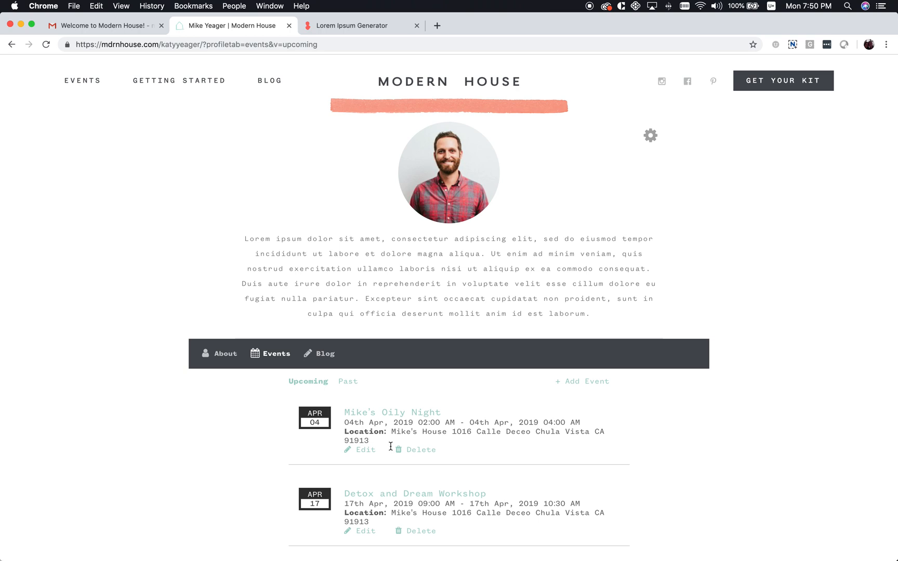
click(581, 384)
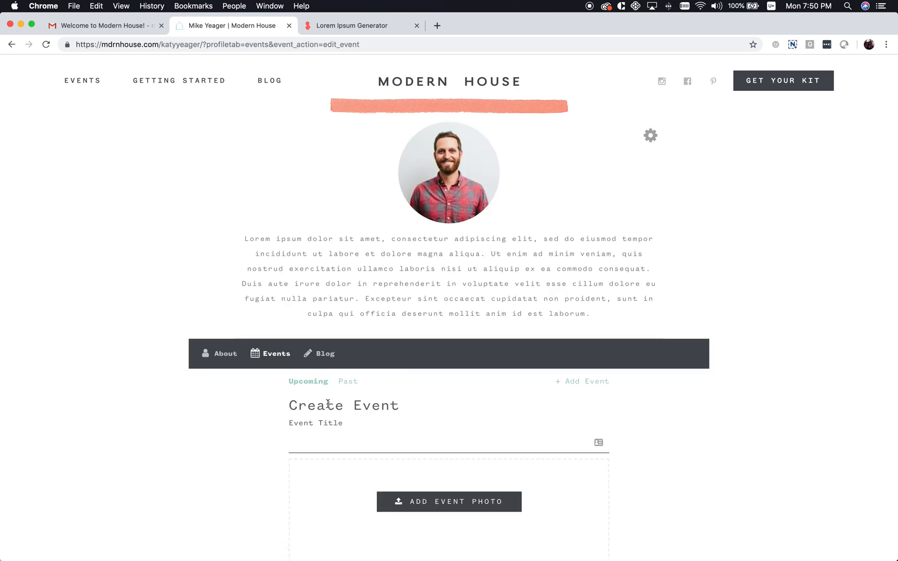
Title the third event 'Financial Freedom Night'
click(317, 442)
text(Fr)
text(nancia)
text(l Freedom Night)
scroll(392, 460, down, 3)
scroll(392, 459, down, 2)
Set the event start to April 30, 2019 at 12:00 PM
click(321, 416)
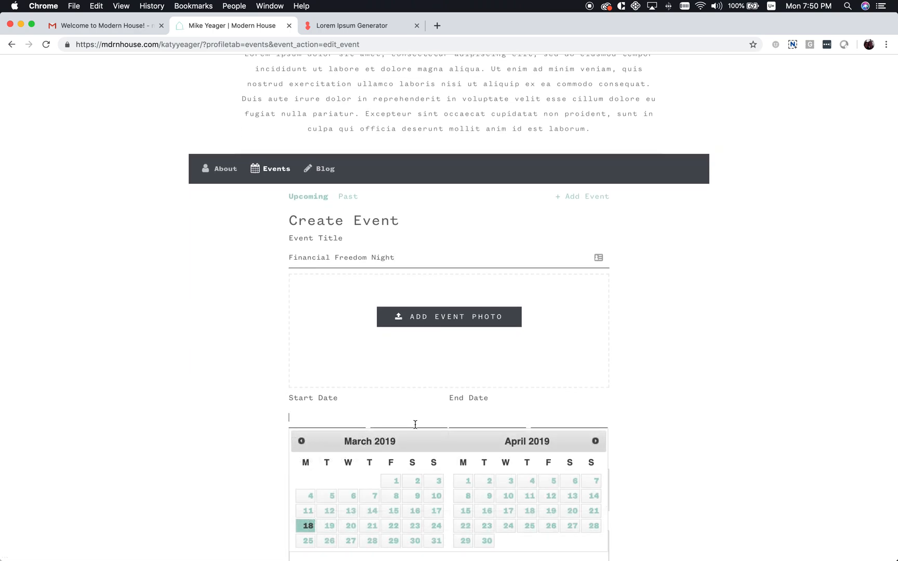
click(483, 541)
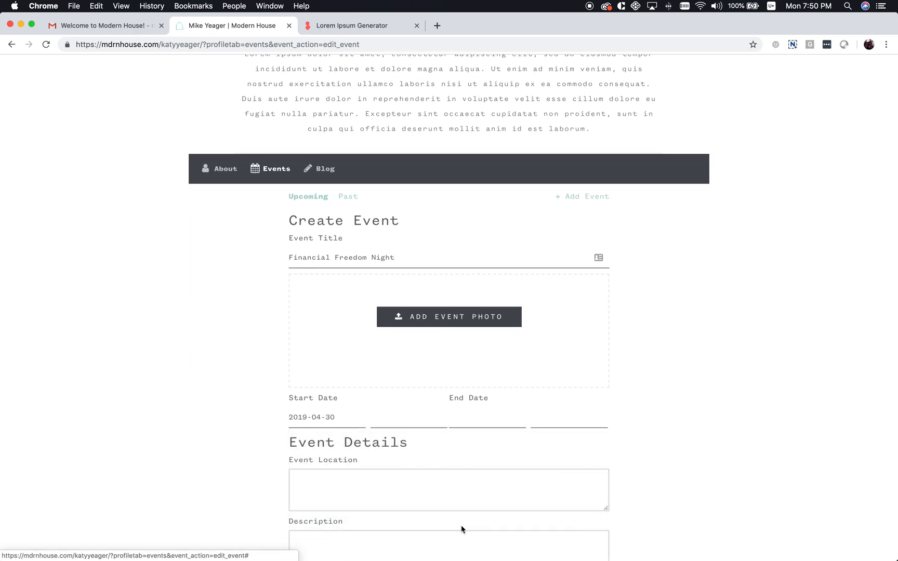
click(410, 416)
scroll(433, 467, down, 5)
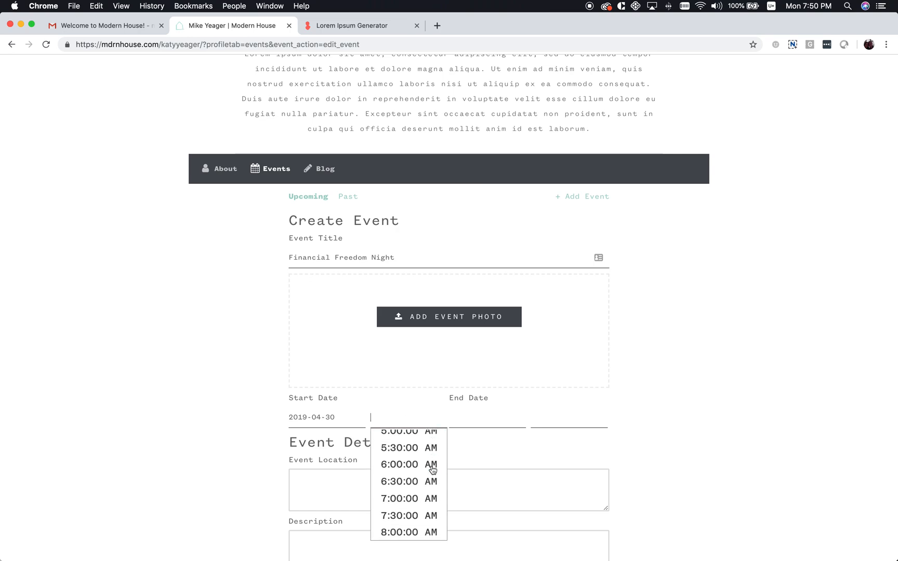
scroll(420, 524, down, 6)
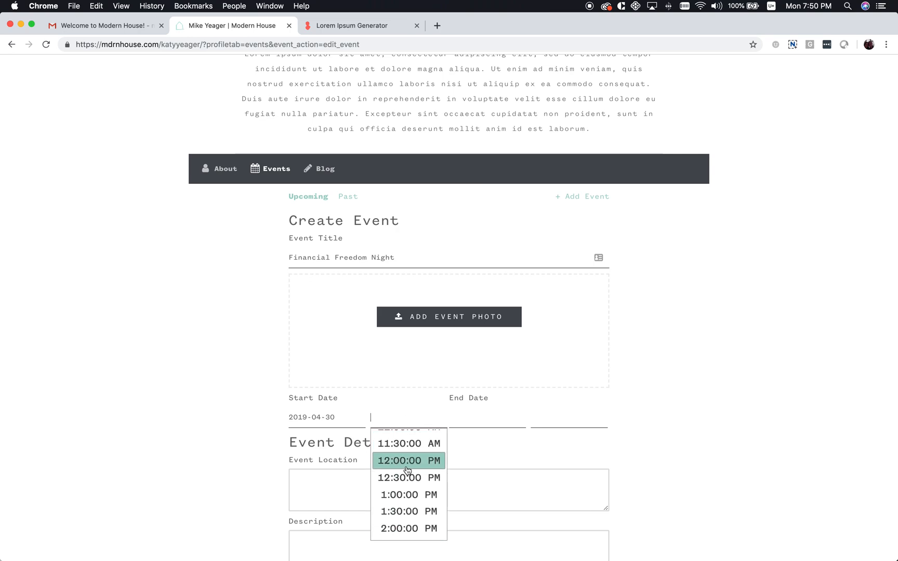
click(434, 457)
Set the event end to April 30, 2019 at 1:00 PM
click(468, 419)
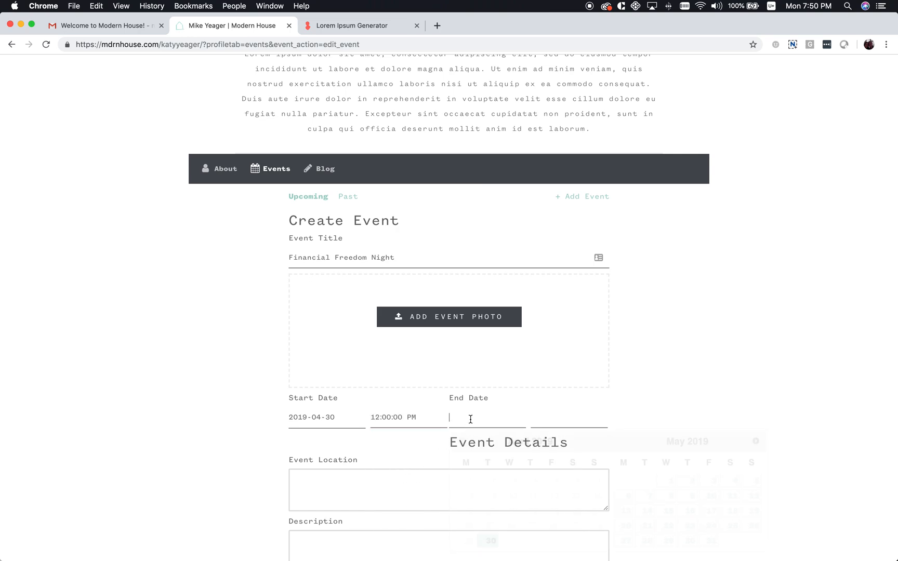
click(490, 541)
click(546, 418)
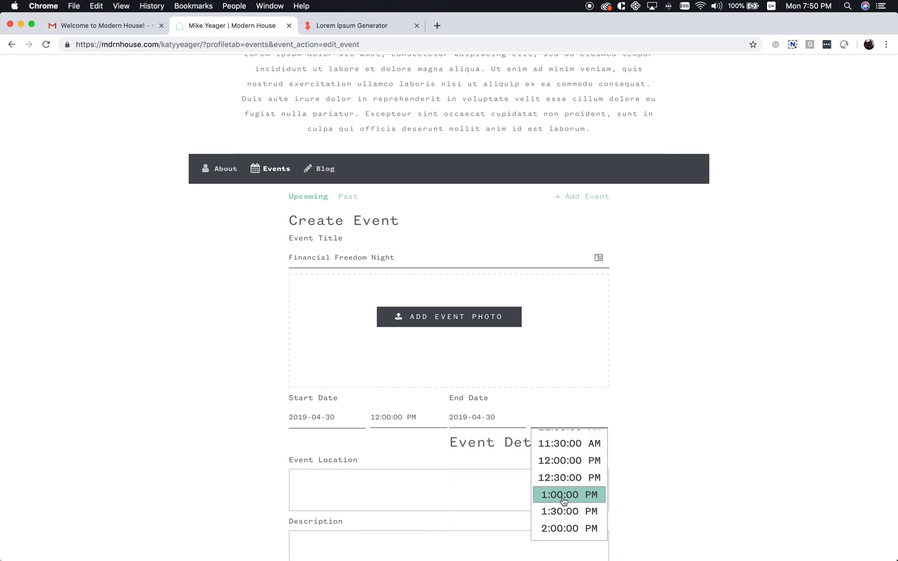
click(563, 500)
Enter the venue name and street address on two lines as the location
click(374, 479)
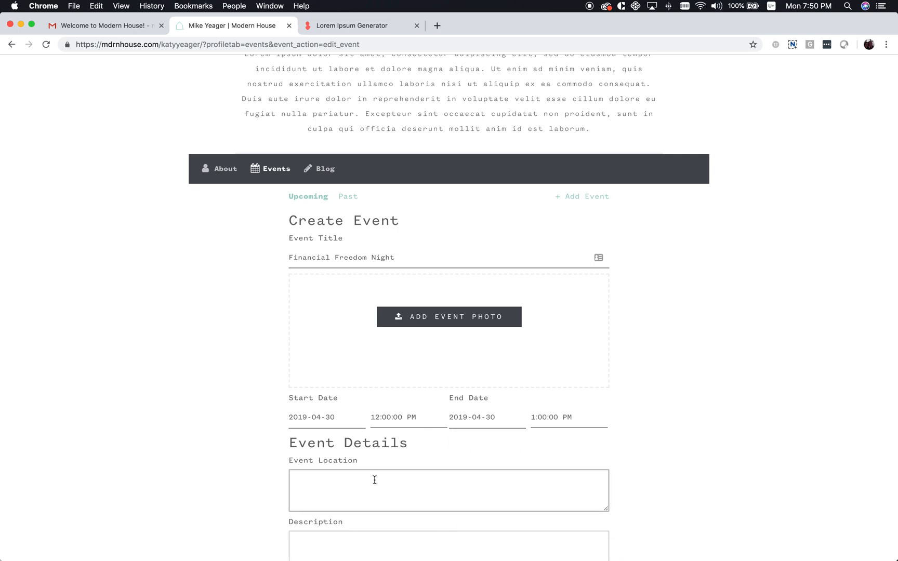
text(Mike's House)
key(Tab)
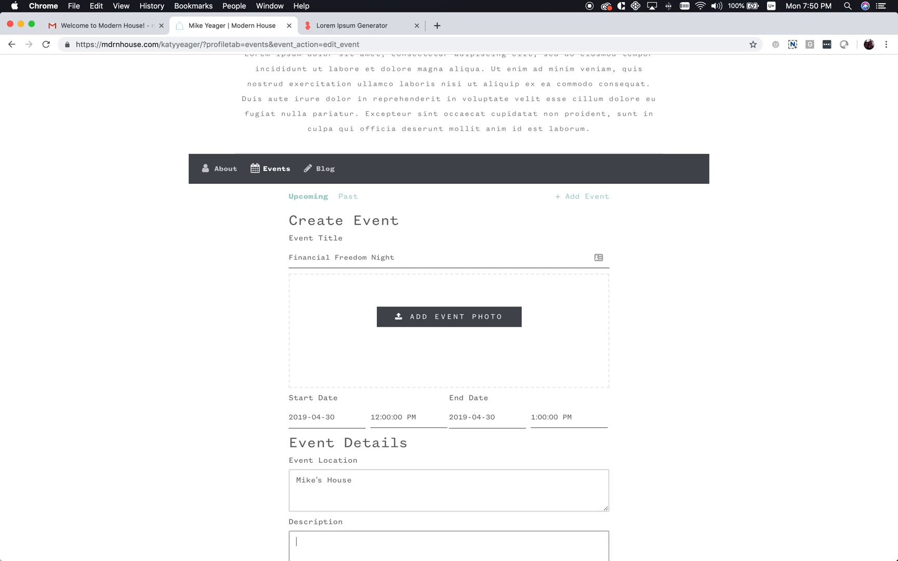
click(403, 491)
key(Return)
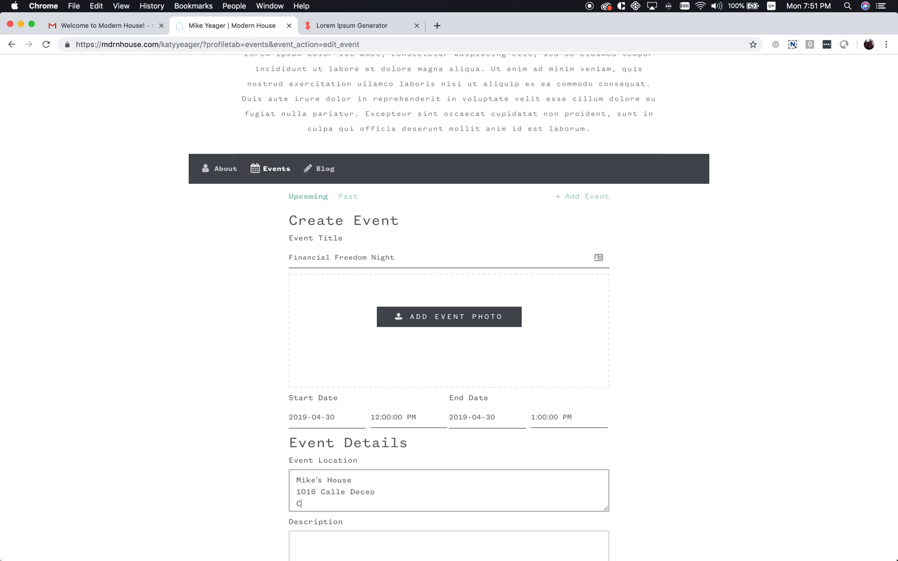
Paste the placeholder text as the event description
click(376, 531)
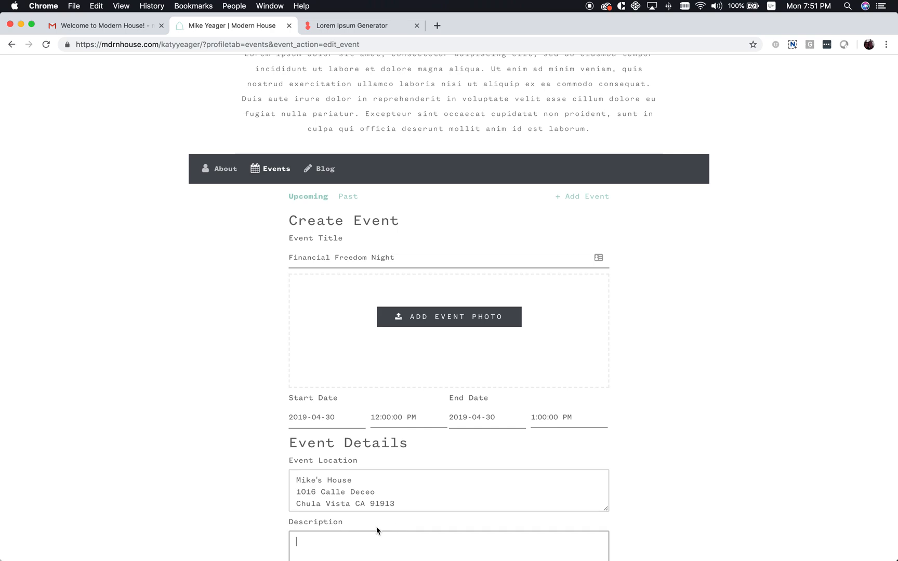
text(Fermentum posuere urna nec tincidunt praesent semper feugiat nibh. Rhoncus dolor purus non enim praesent elementum facilisis leo vel.)
scroll(421, 477, down, 5)
Submit the Financial Freedom Night event, check it under upcoming events, then open the public profile page
click(378, 483)
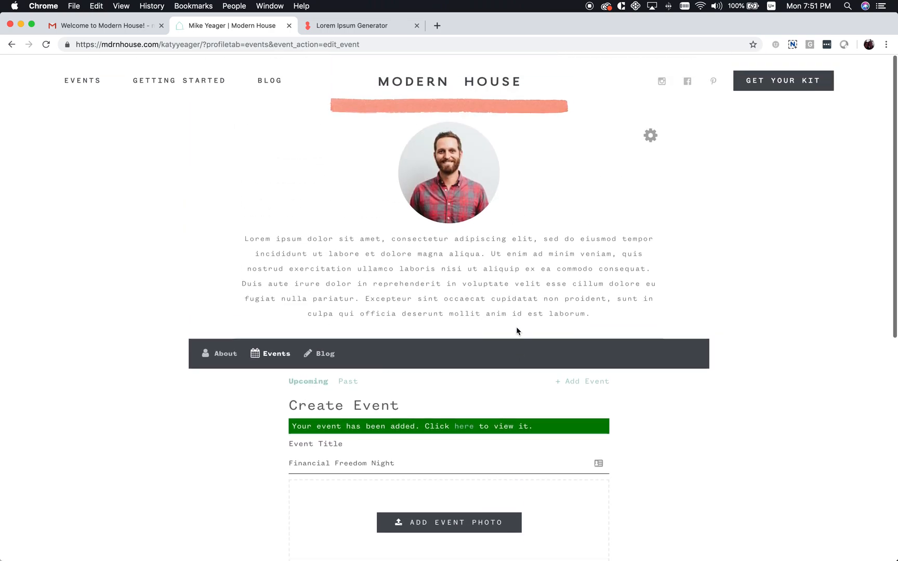
click(318, 384)
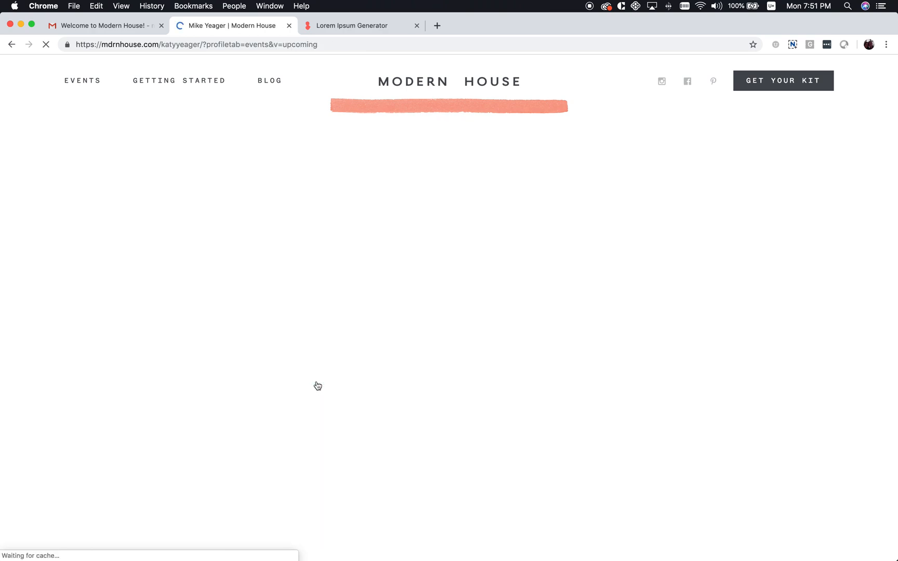
scroll(365, 484, down, 3)
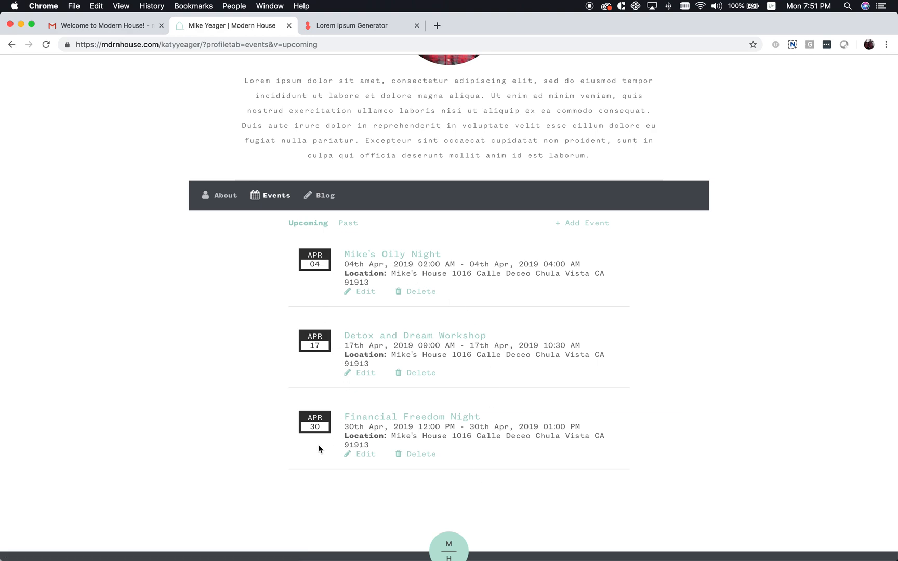
scroll(472, 388, up, 3)
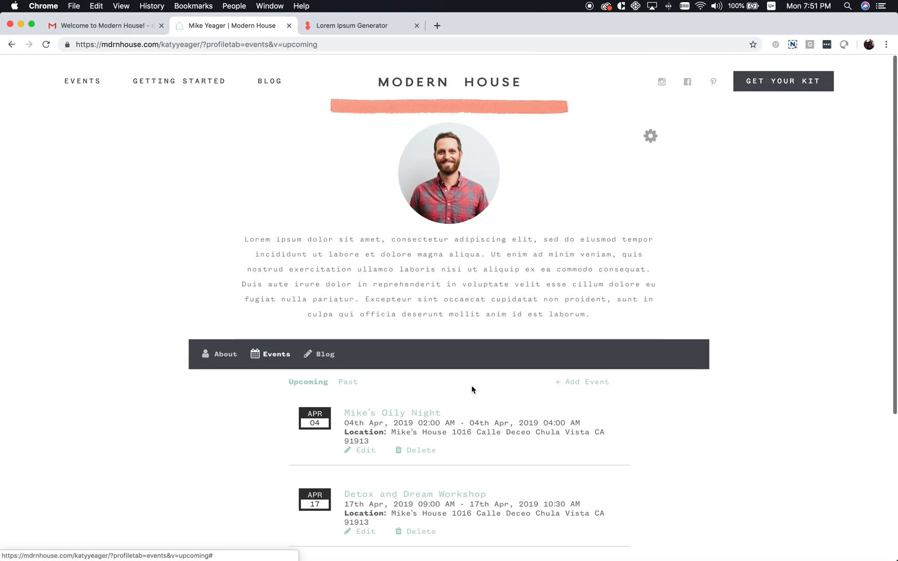
click(651, 138)
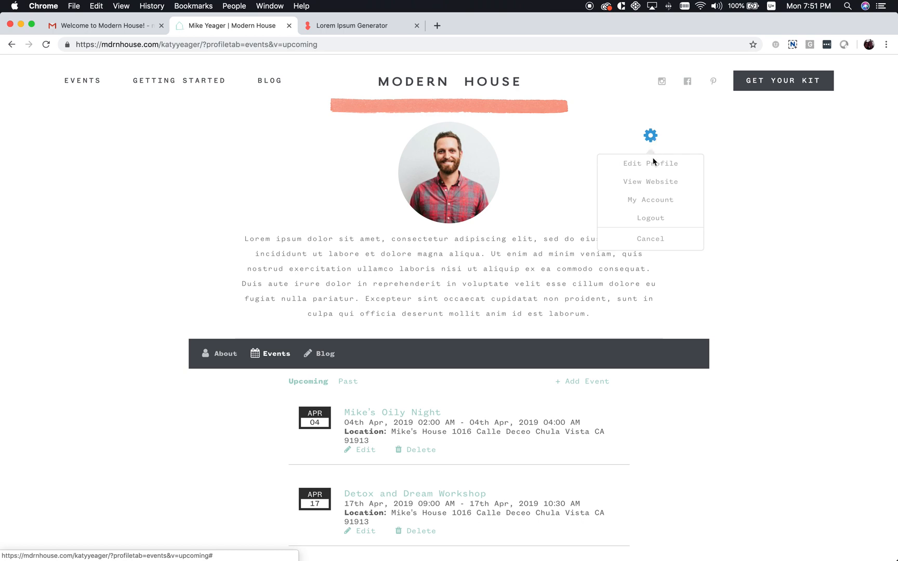
click(650, 182)
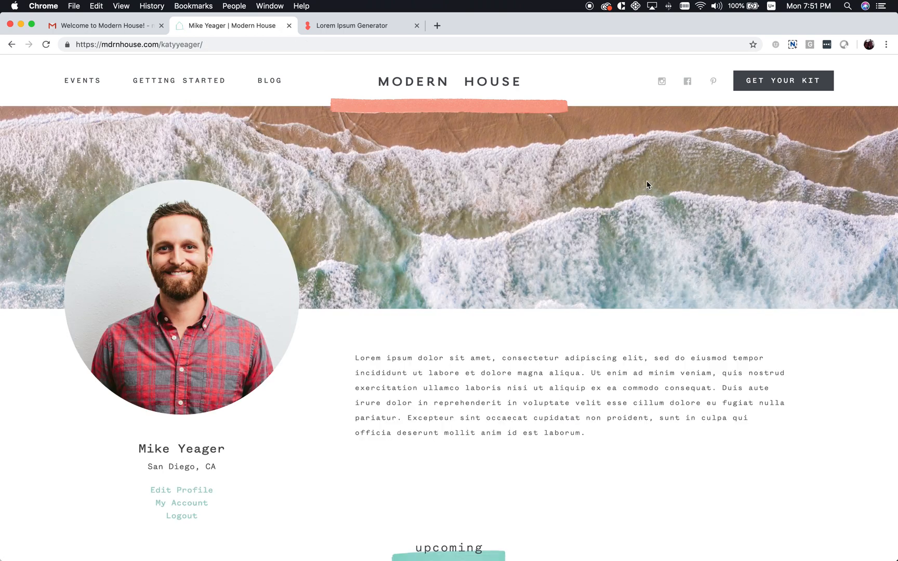
scroll(425, 266, down, 6)
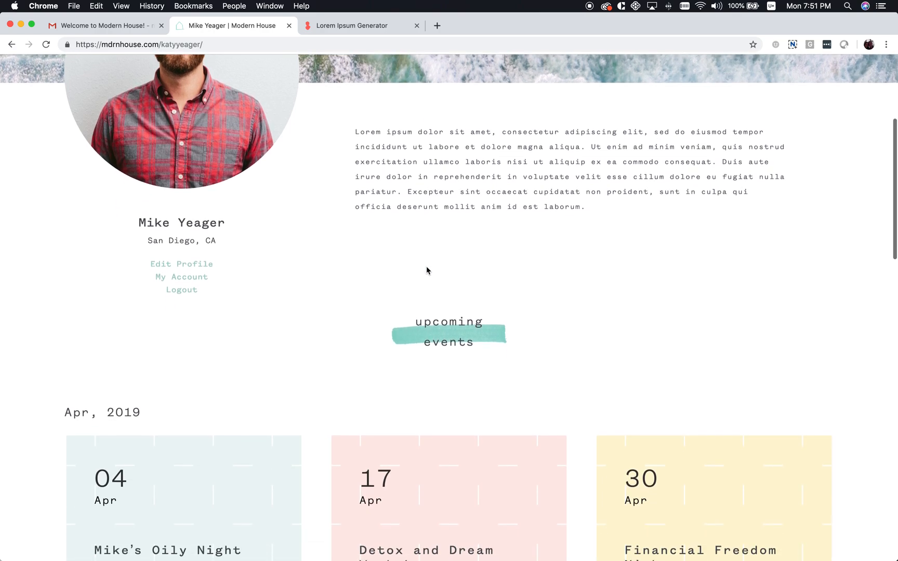
scroll(427, 269, down, 2)
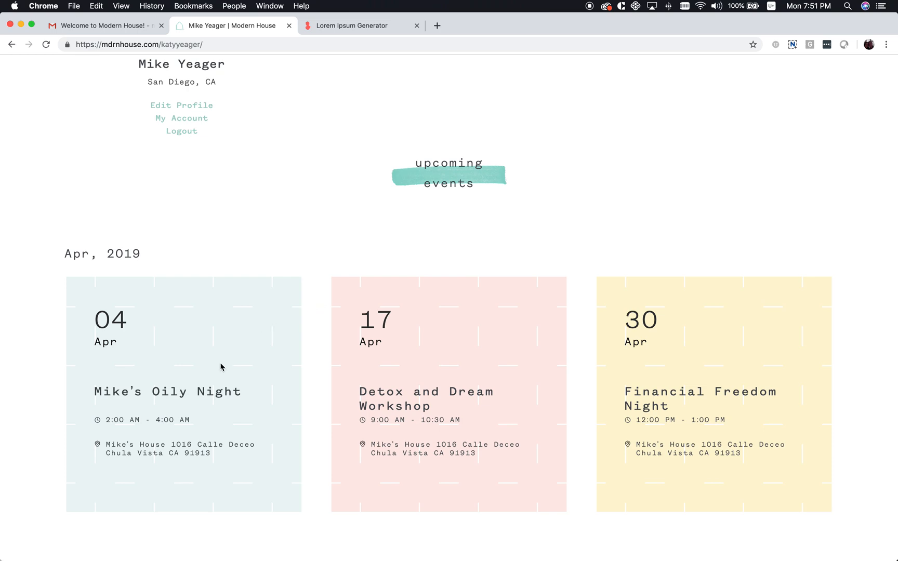
click(171, 397)
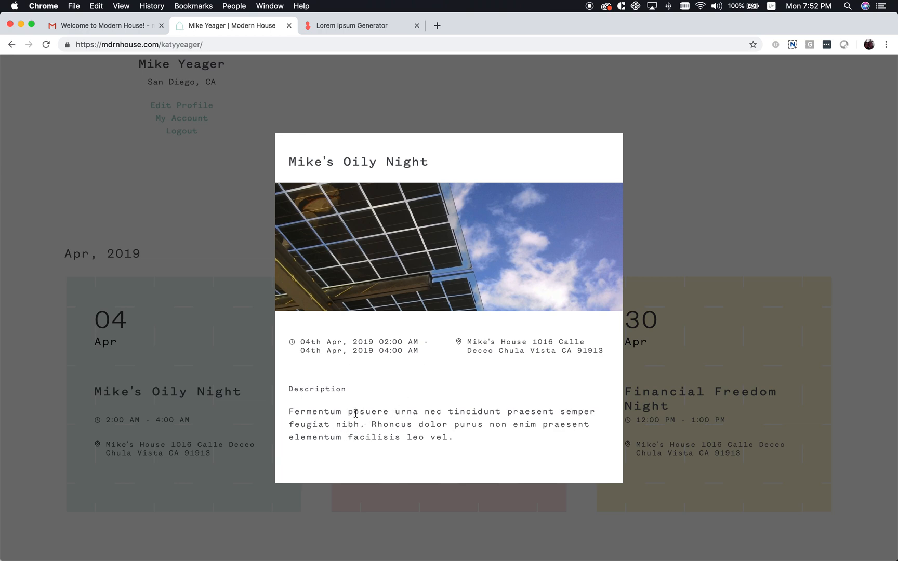
click(173, 333)
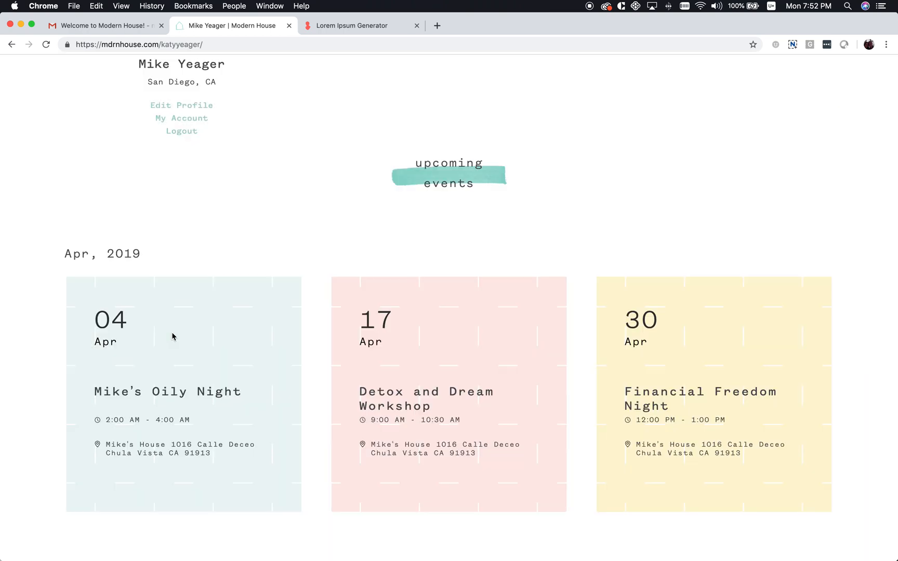
click(408, 400)
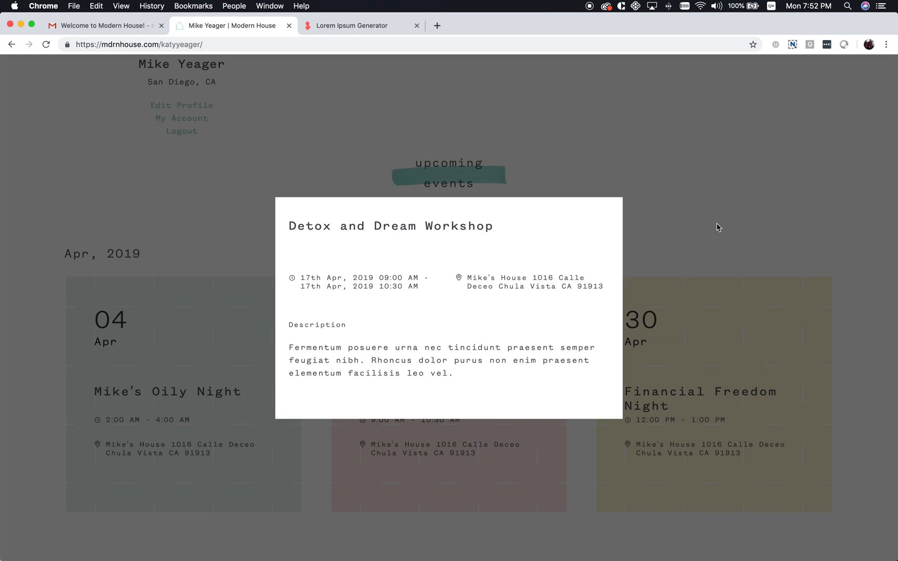
click(694, 235)
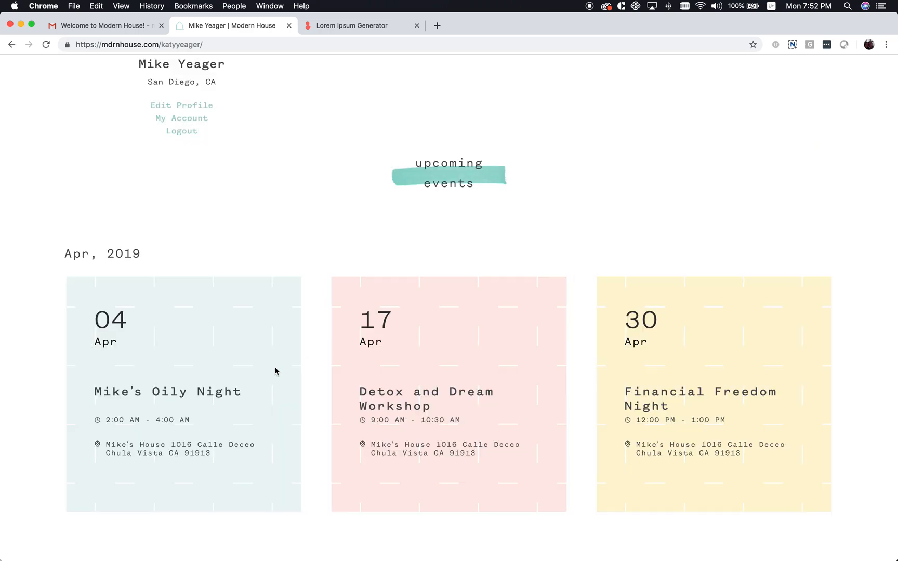
scroll(129, 379, down, 3)
scroll(130, 379, down, 2)
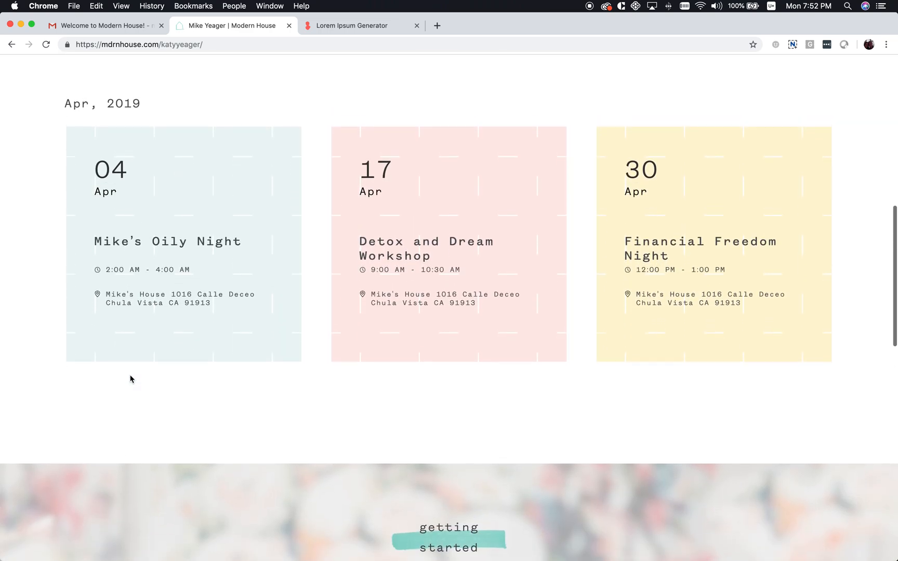
scroll(130, 378, up, 8)
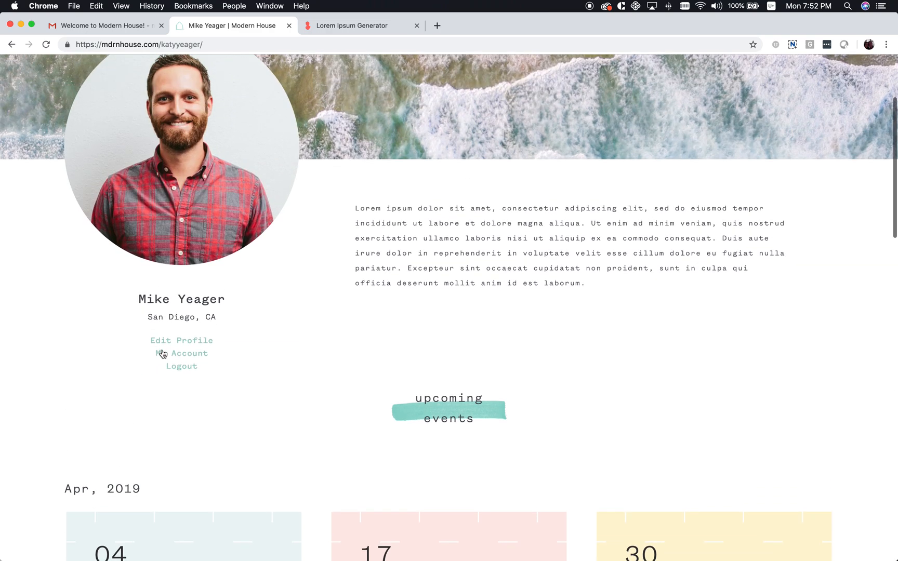
Open Mike's Oily Night, the first event in the profile's Events list, for editing
click(186, 343)
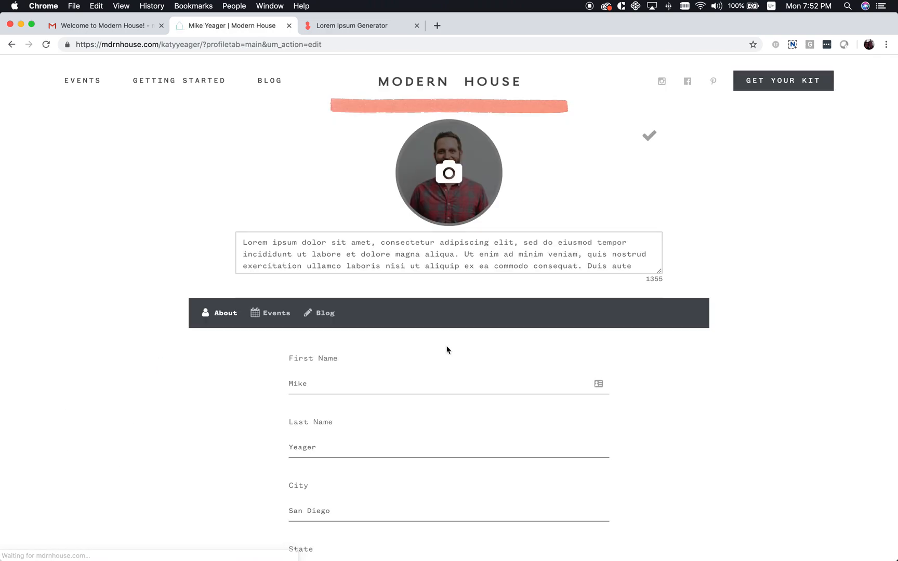
click(307, 321)
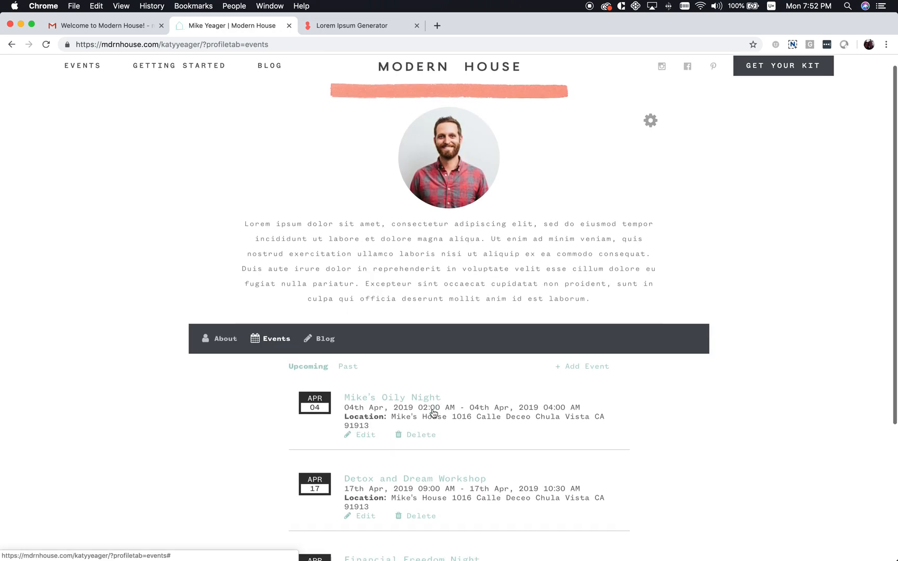
scroll(403, 397, down, 2)
click(367, 372)
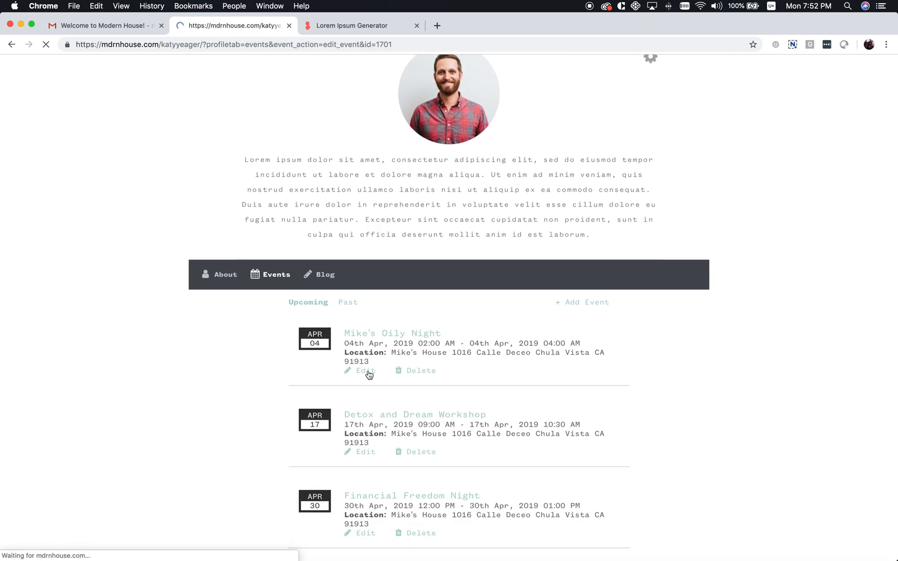
scroll(432, 387, down, 5)
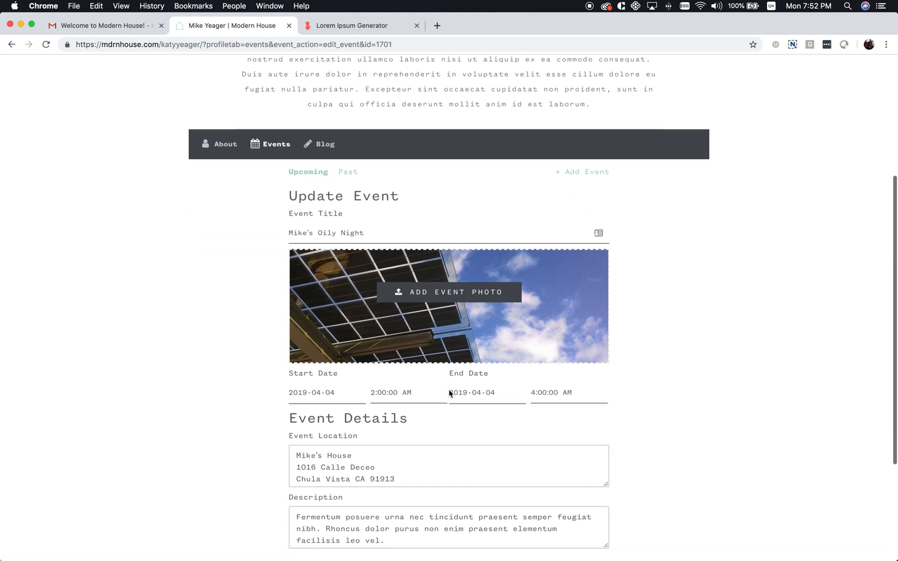
Set the event's start date to 2019-04-05 and its start time to 10:00 AM
click(326, 328)
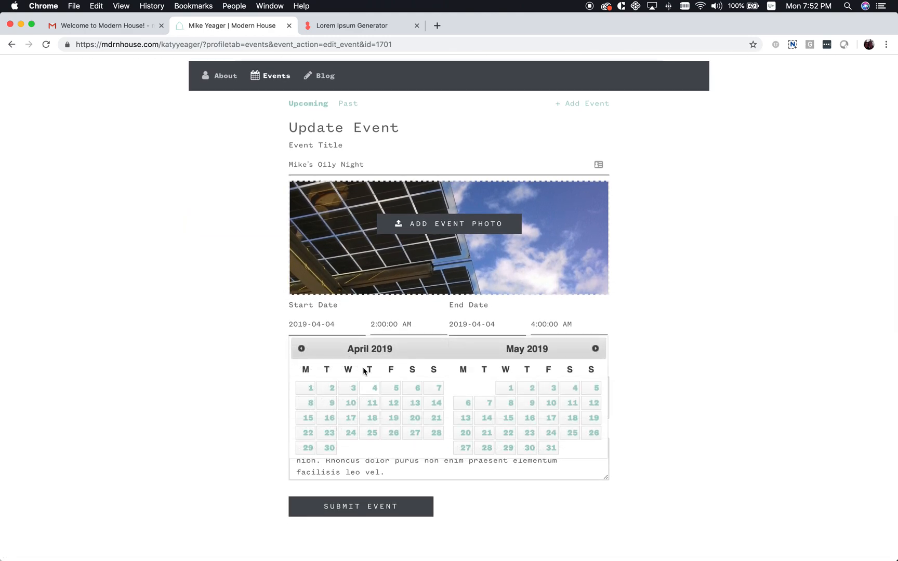
click(392, 388)
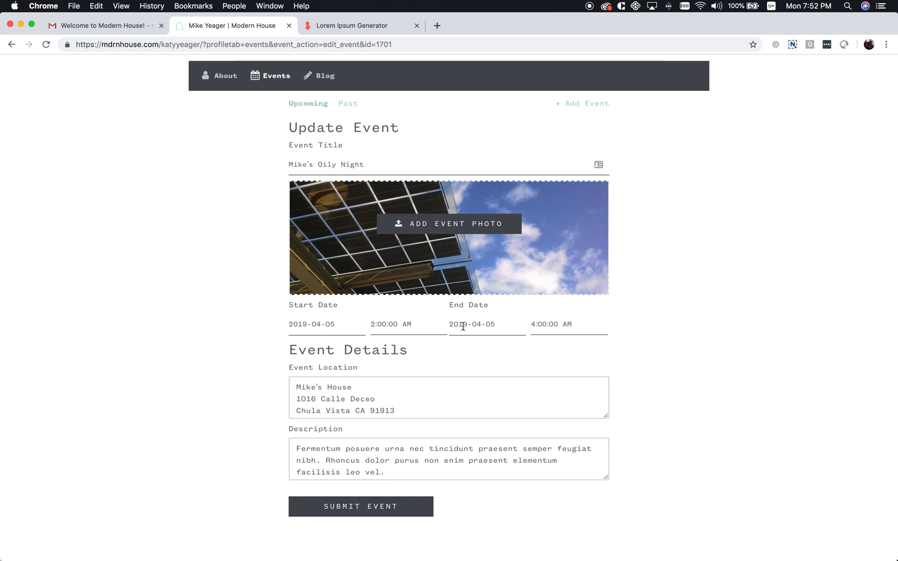
click(392, 328)
scroll(397, 363, up, 3)
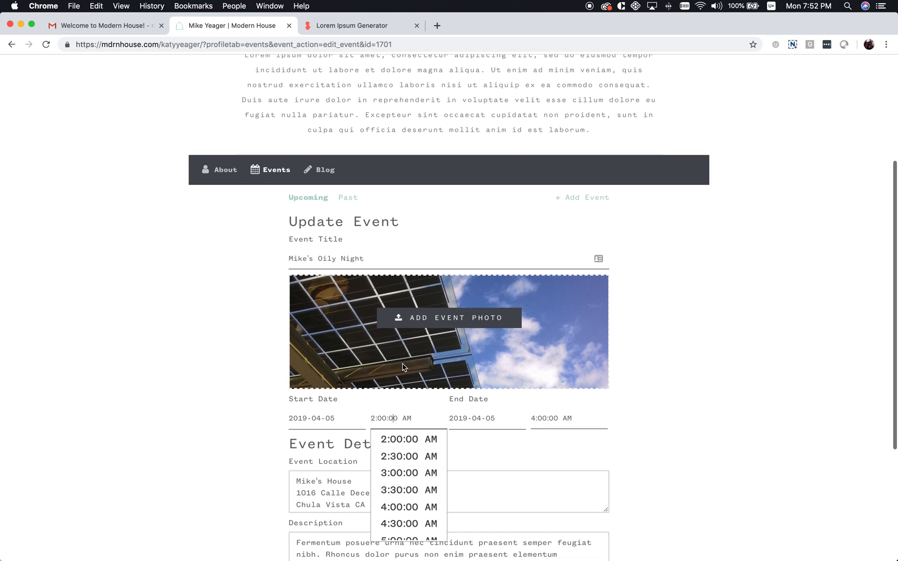
scroll(402, 465, down, 5)
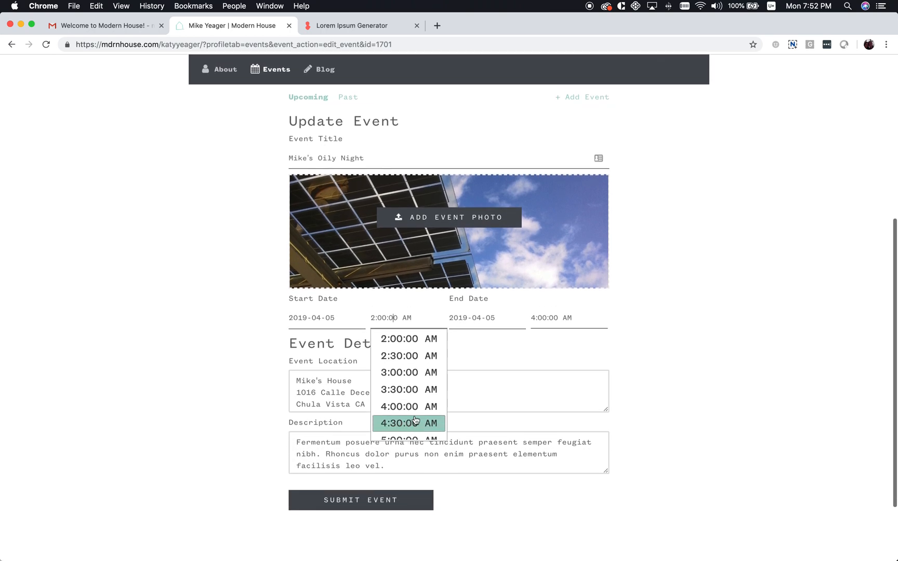
scroll(416, 419, down, 6)
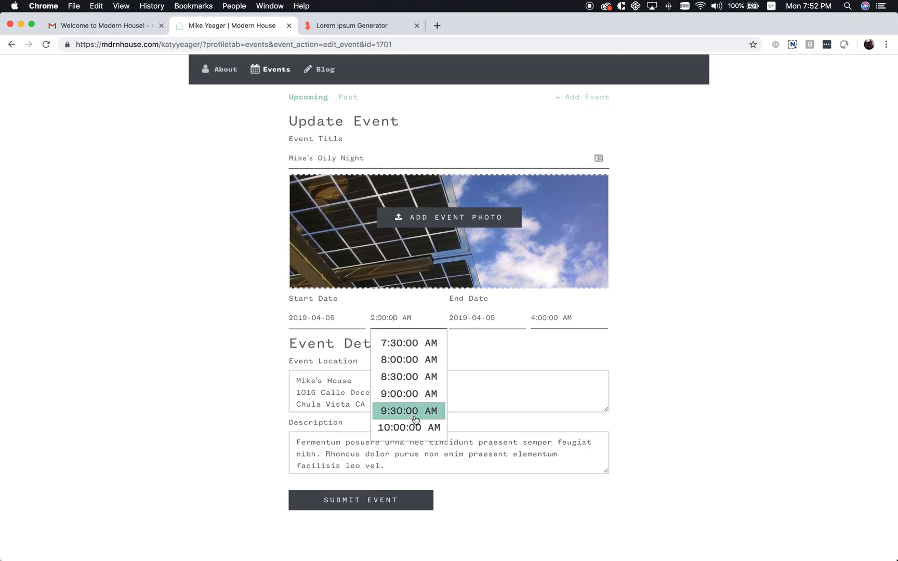
scroll(415, 420, down, 5)
scroll(417, 405, up, 4)
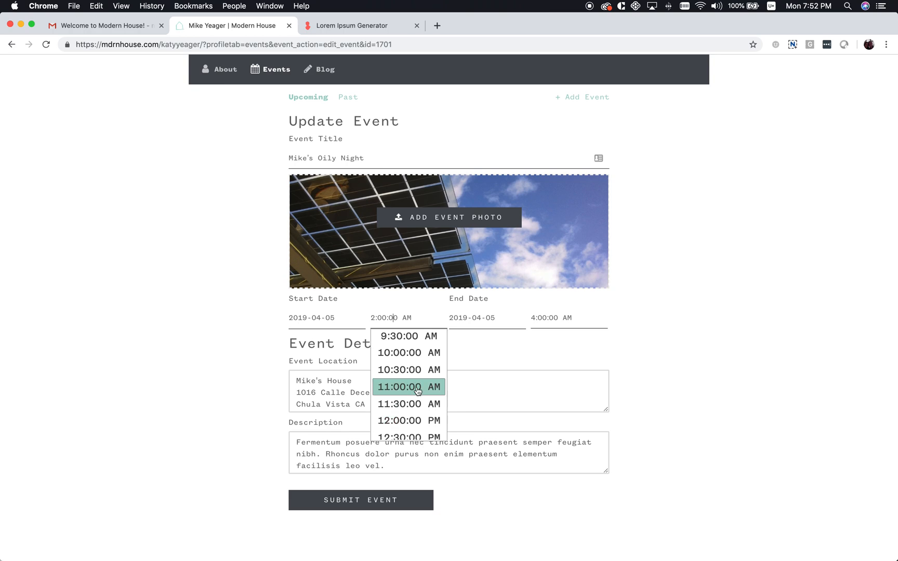
click(406, 352)
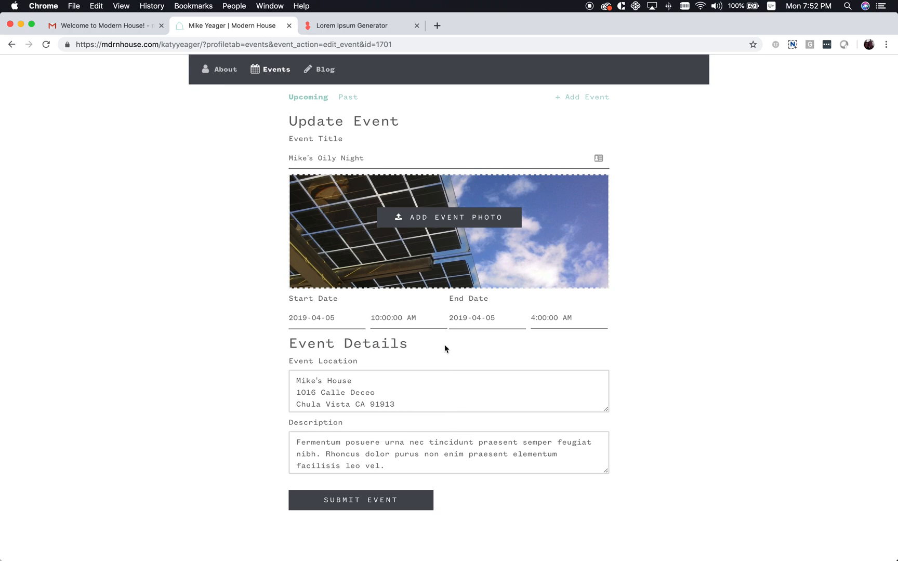
click(560, 318)
scroll(564, 395, down, 1)
scroll(565, 406, up, 2)
Set the end time to 11:00 AM, submit the event, and review its updated details
click(570, 340)
click(352, 503)
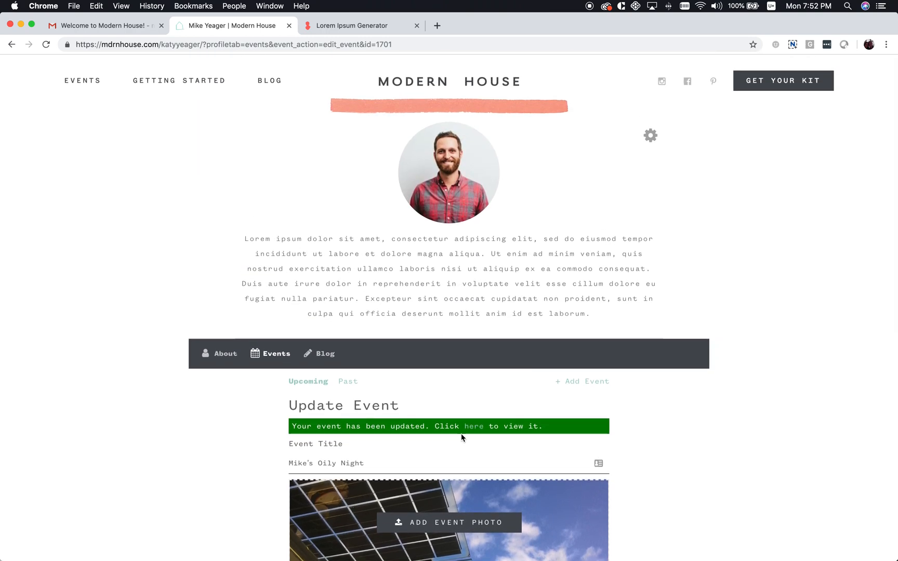
click(474, 426)
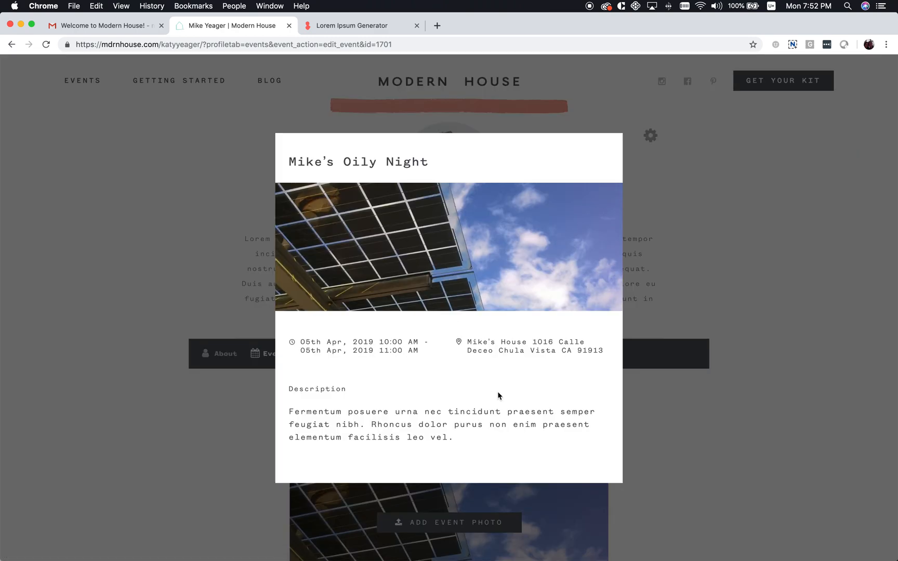
click(709, 271)
Open the public profile and confirm Mike's Oily Night's card reads 05 Apr, 10:00–11:00 AM
click(650, 138)
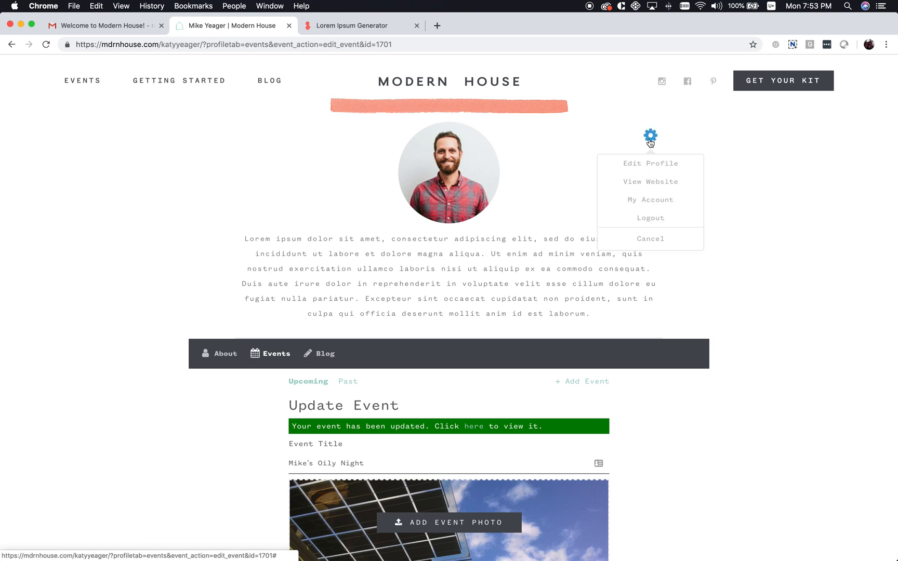
click(649, 183)
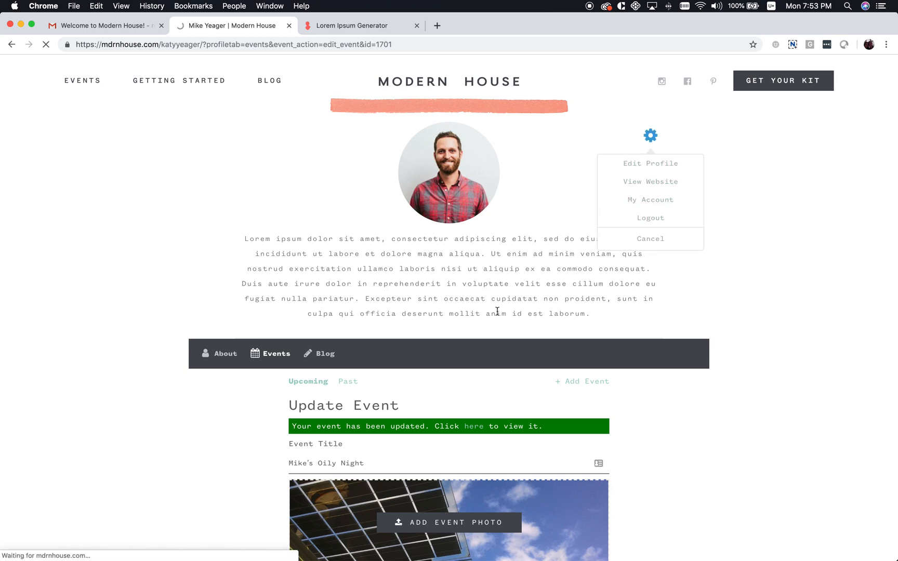
scroll(497, 311, down, 8)
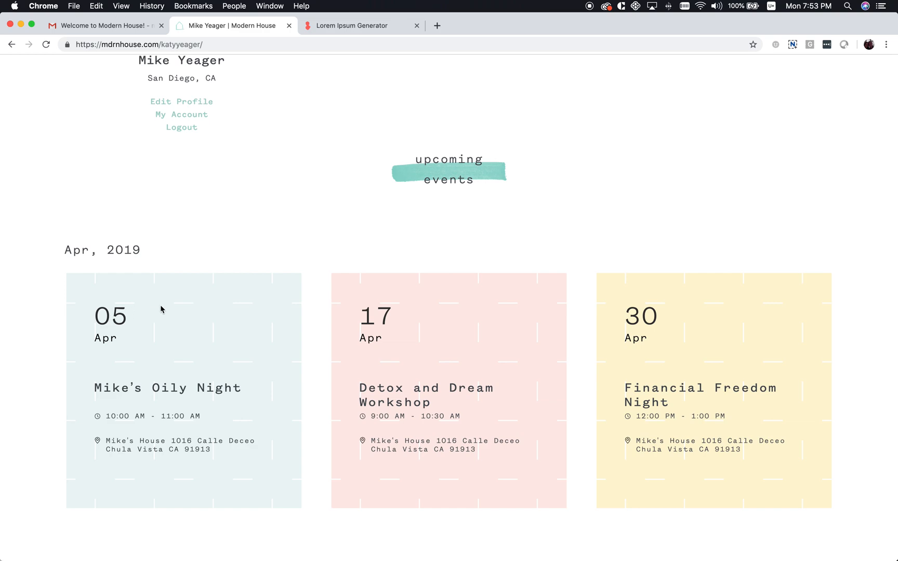
scroll(287, 293, down, 3)
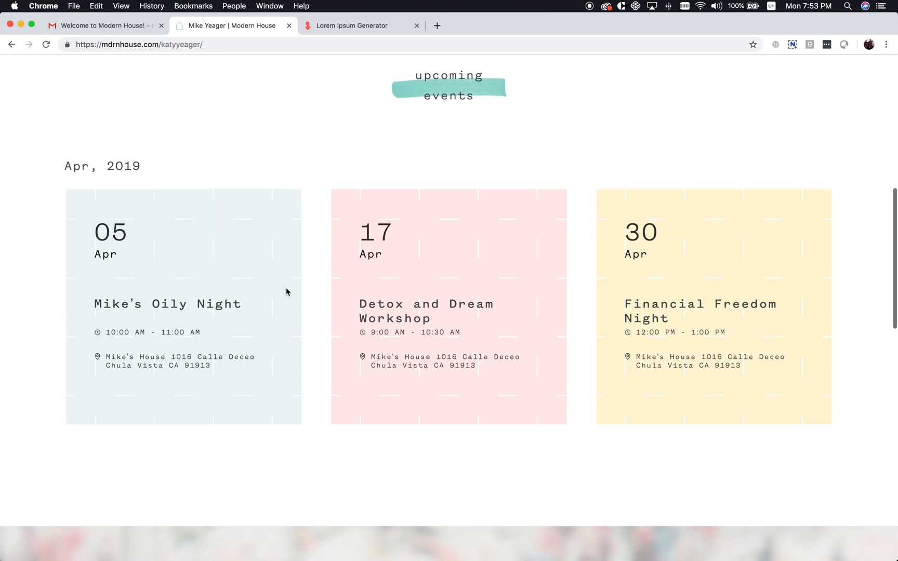
scroll(287, 292, up, 1)
scroll(287, 292, up, 3)
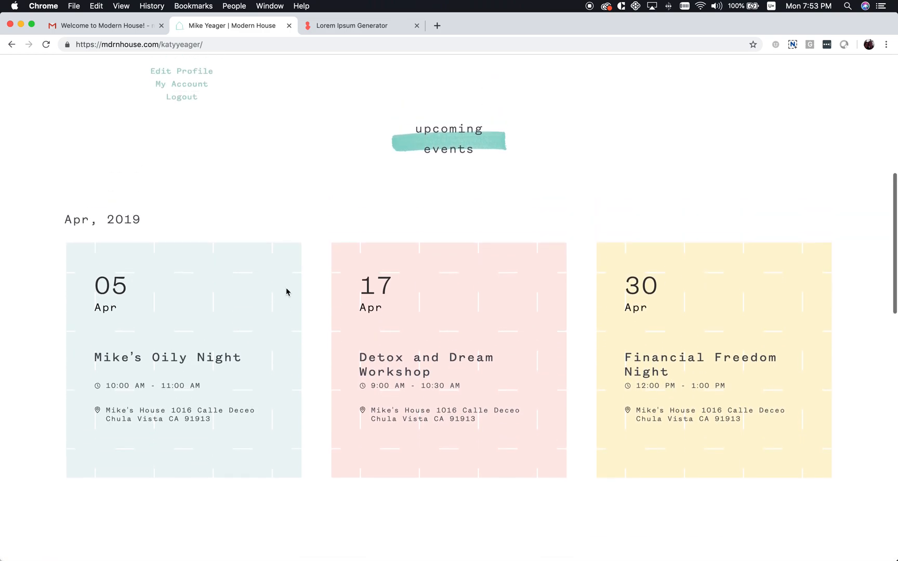
scroll(287, 292, down, 1)
scroll(286, 292, down, 3)
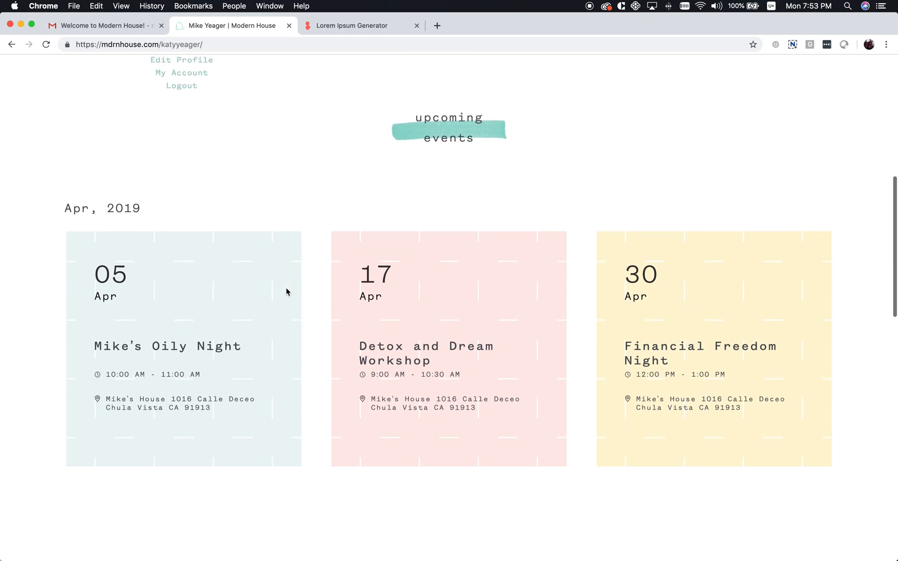
scroll(286, 292, up, 10)
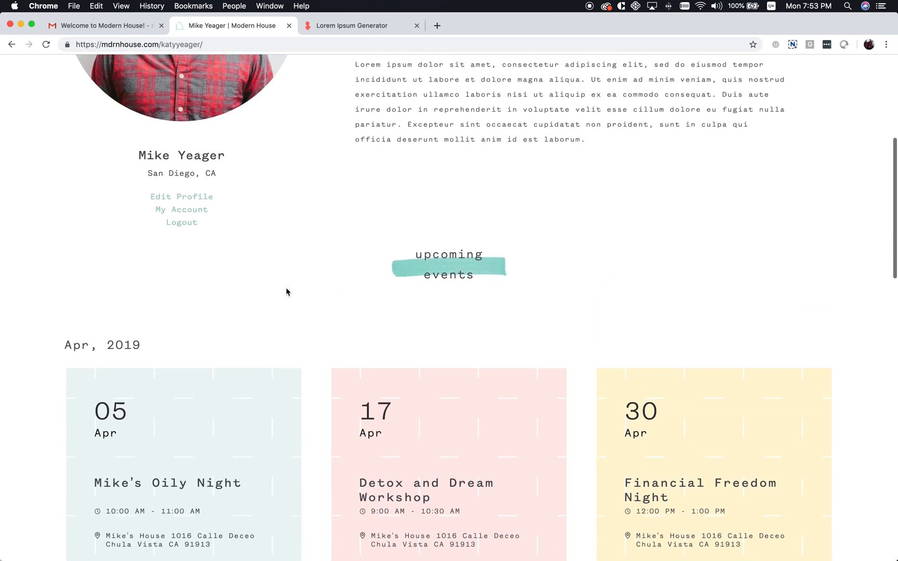
scroll(286, 292, up, 5)
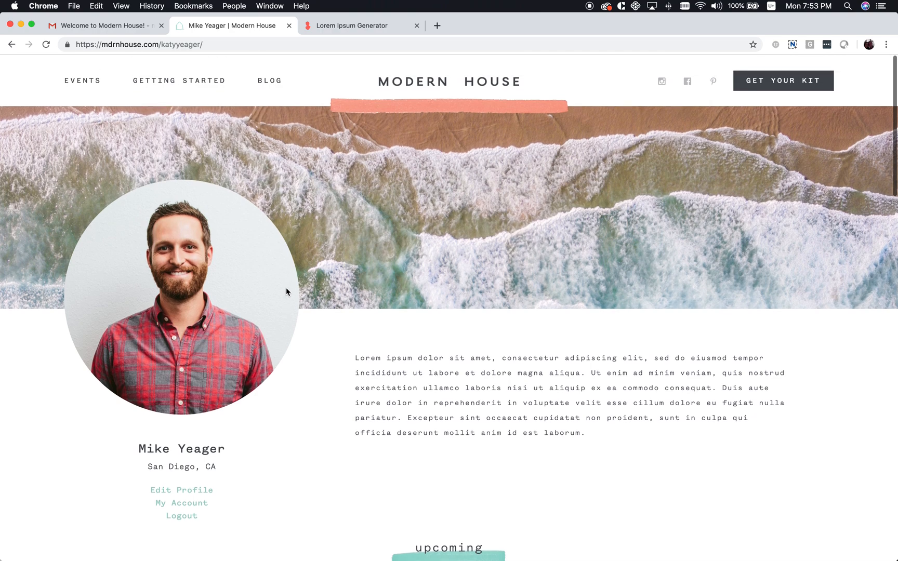